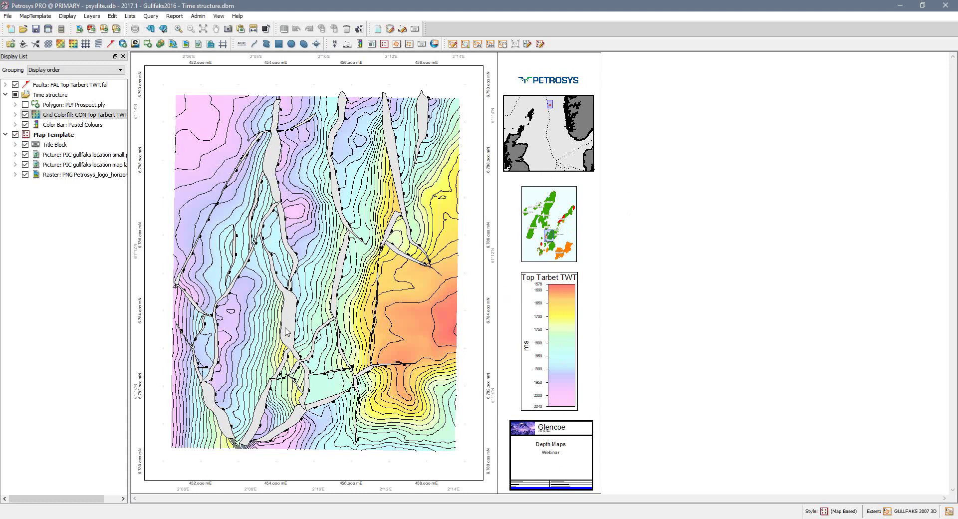
Hide the Top Tarbert TWT faults layer on the map and switch to the Surface Modeling task list
{"action": "left_click", "coordinate": [15, 84]}
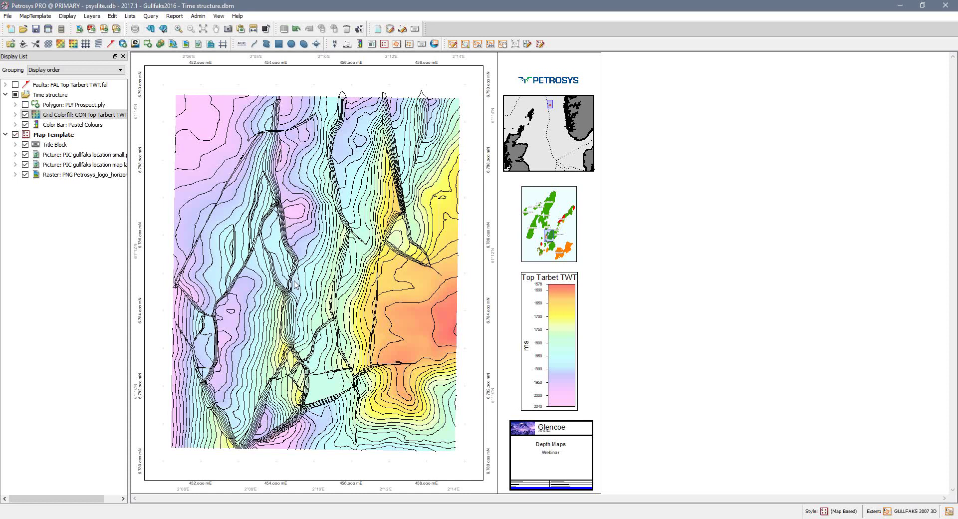
{"action": "mouse_move", "coordinate": [329, 511]}
{"action": "left_click", "coordinate": [379, 499]}
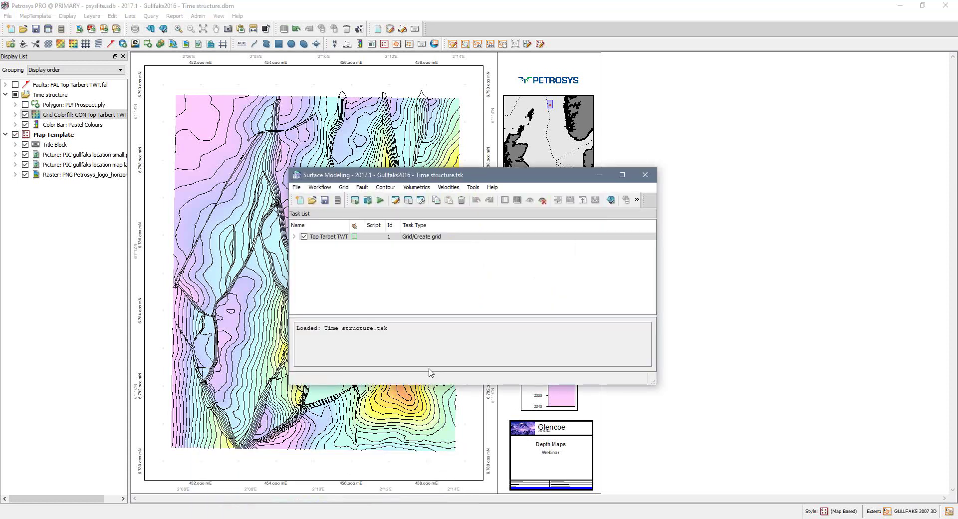
{"action": "left_click_drag", "start_coordinate": [383, 180], "coordinate": [418, 173]}
Review the input data and fault settings of the Top Tarbet TWT grid creation task without changing them
{"action": "left_click", "coordinate": [374, 229]}
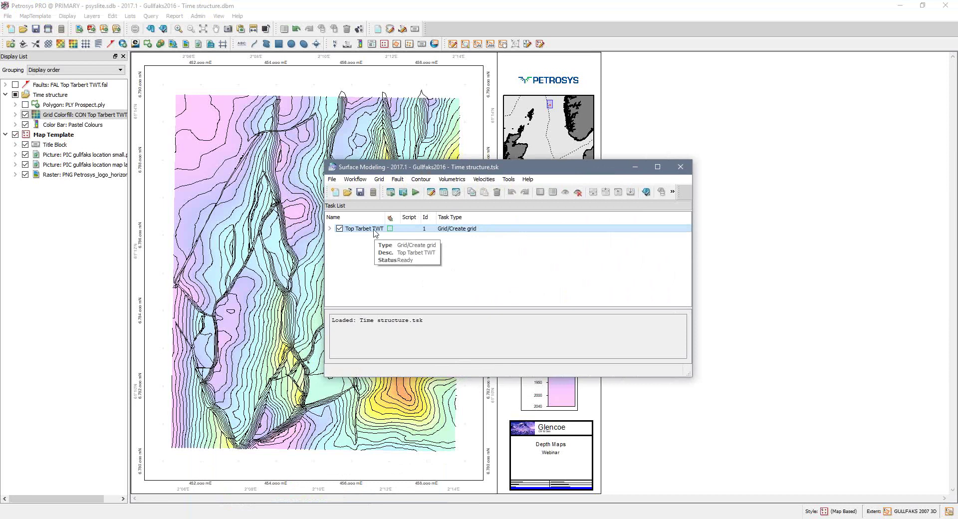
{"action": "left_click", "coordinate": [375, 233]}
{"action": "double_click", "coordinate": [376, 233]}
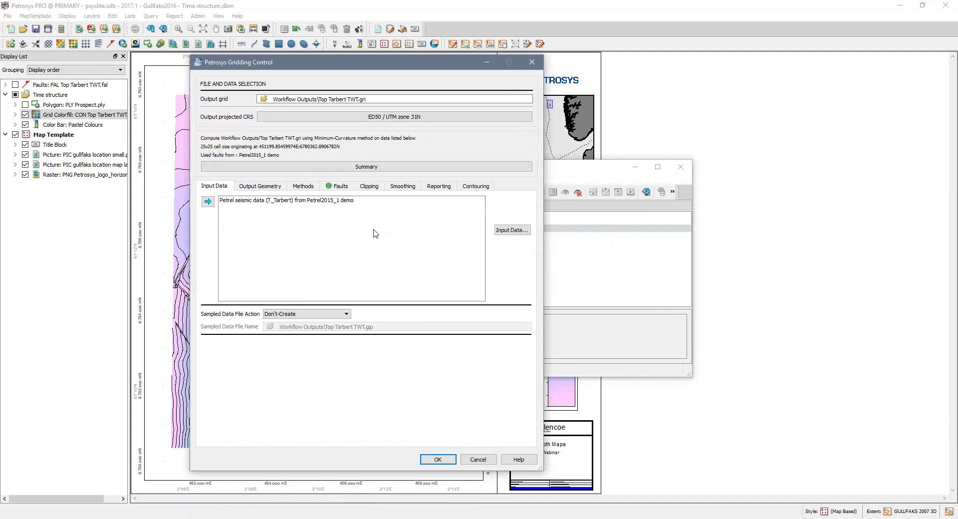
{"action": "left_click", "coordinate": [267, 202]}
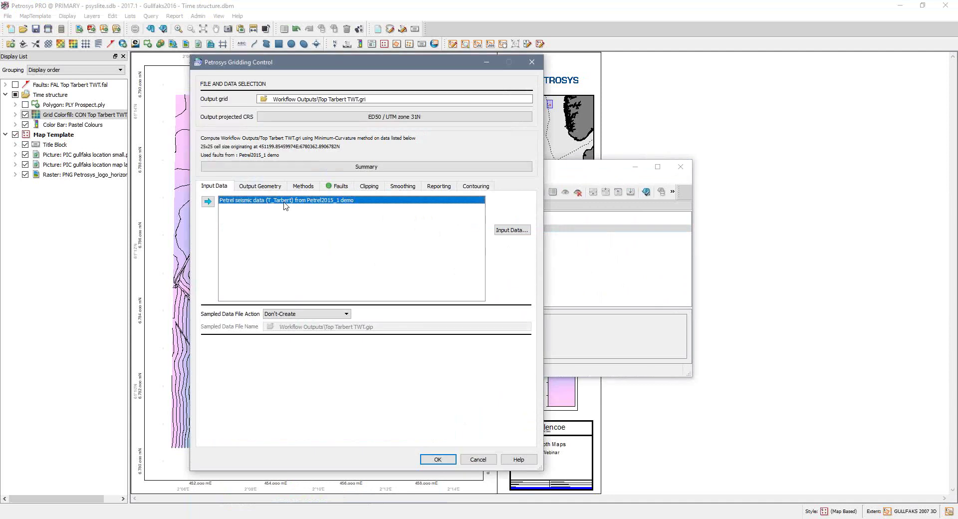
{"action": "left_click", "coordinate": [336, 187]}
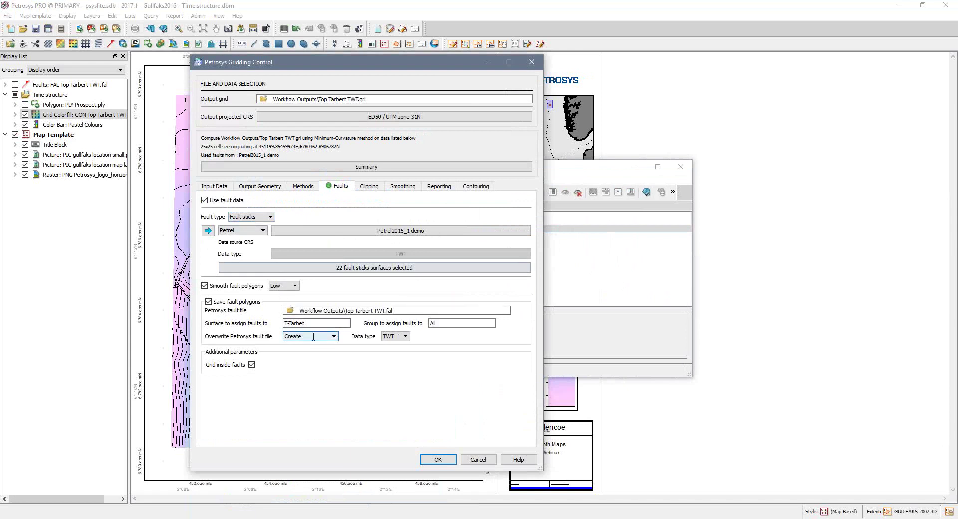
{"action": "left_click", "coordinate": [478, 459]}
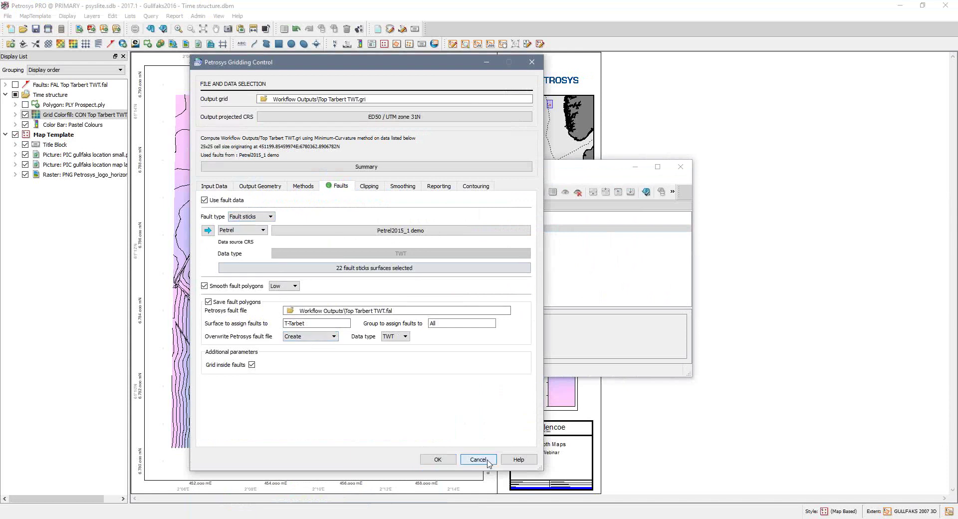
Rename the grid creation task to "Grid TWT Top Tarbet"
{"action": "right_click", "coordinate": [371, 232]}
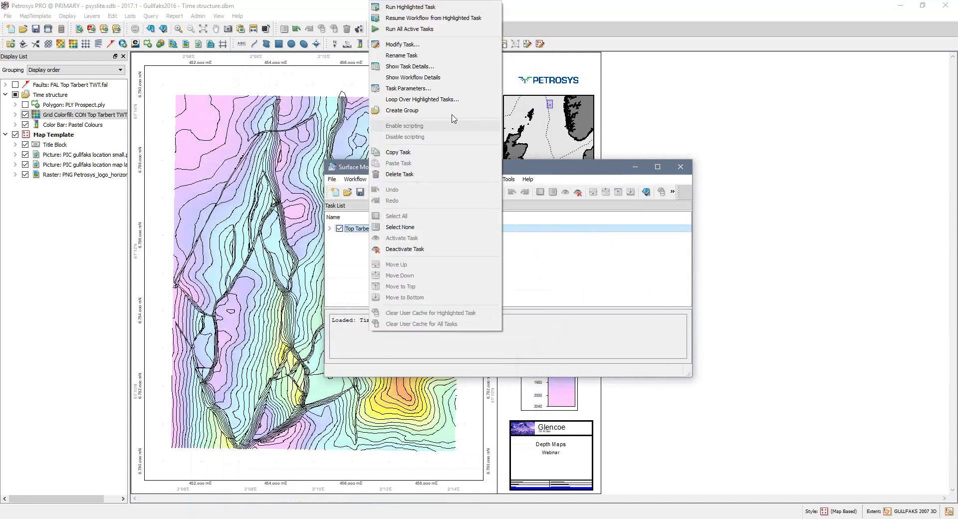
{"action": "left_click", "coordinate": [435, 61]}
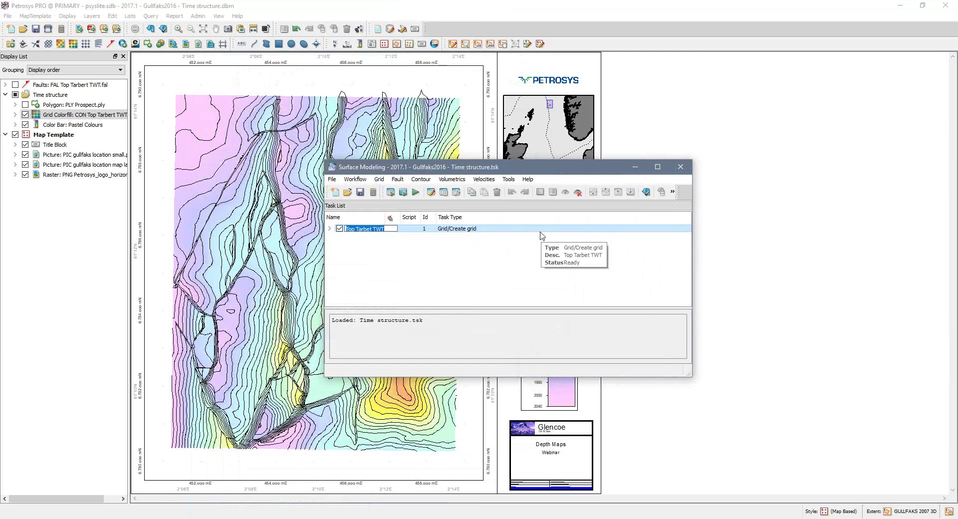
{"action": "type", "text": "Grid TWT Top Tarbe"}
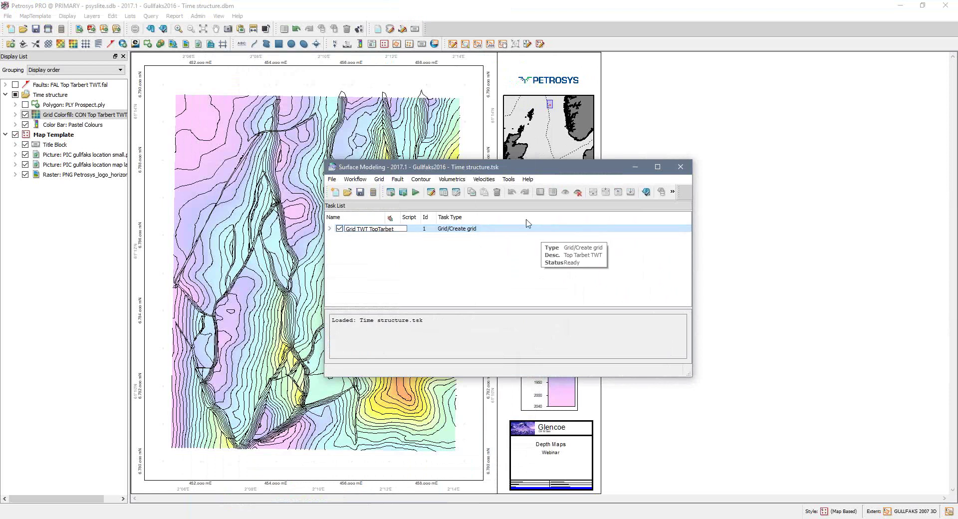
{"action": "type", "text": "t"}
{"action": "left_click", "coordinate": [381, 229]}
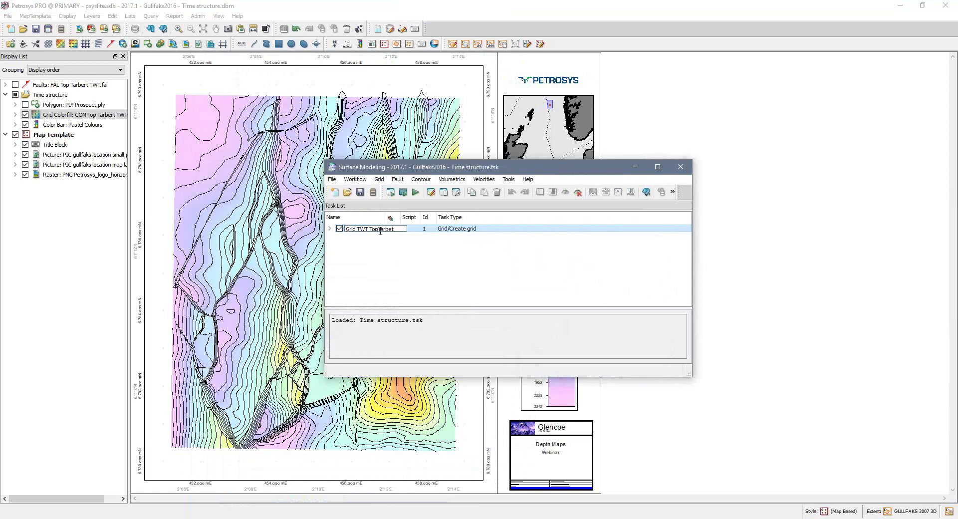
{"action": "left_click", "coordinate": [364, 230]}
Put the Grid TWT Top Tarbet task into a new group named "Time structure"
{"action": "right_click", "coordinate": [363, 230]}
{"action": "left_click", "coordinate": [404, 118]}
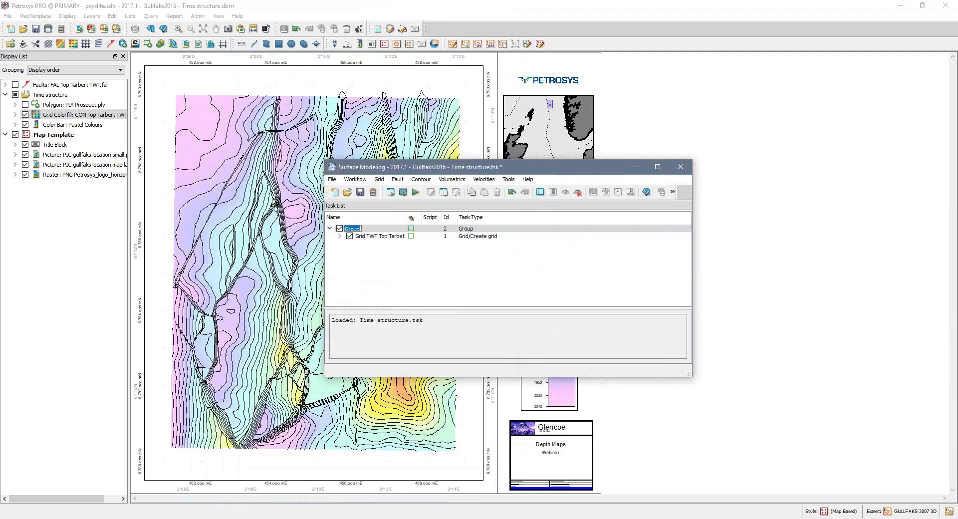
{"action": "type", "text": "Time structure"}
{"action": "left_click", "coordinate": [389, 279]}
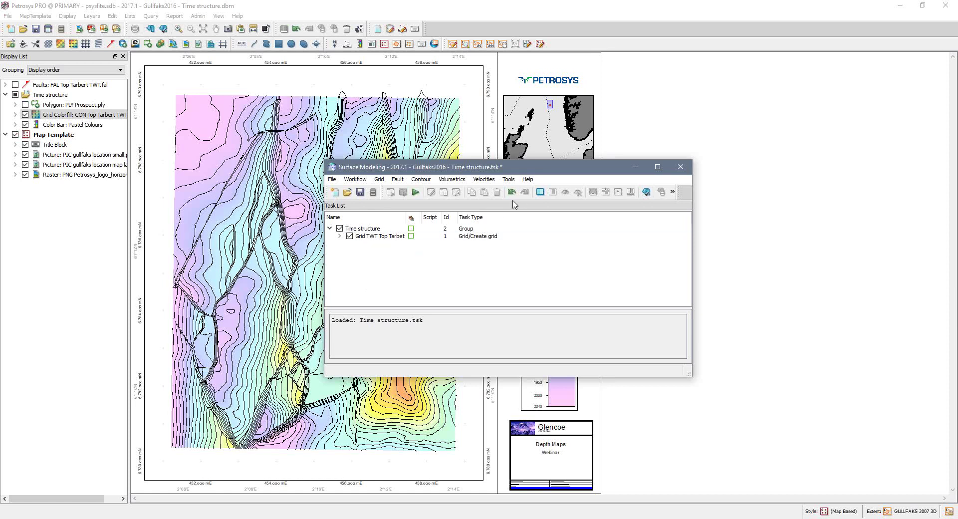
Load the depth conversion template "Using average velocity" as the formula of a new grid arithmetic process
{"action": "left_click", "coordinate": [379, 181]}
{"action": "mouse_move", "coordinate": [400, 281]}
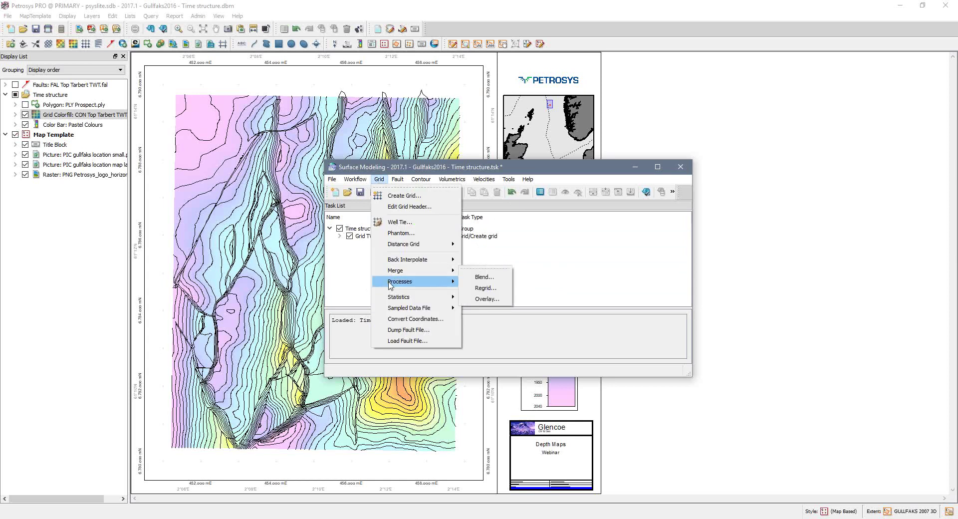
{"action": "left_click", "coordinate": [505, 289]}
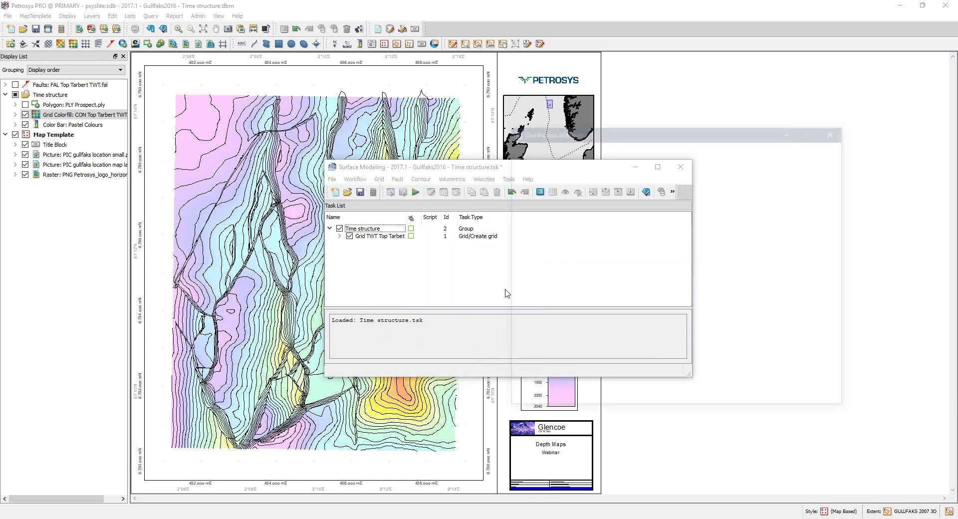
{"action": "left_click", "coordinate": [800, 194]}
{"action": "left_click", "coordinate": [809, 164]}
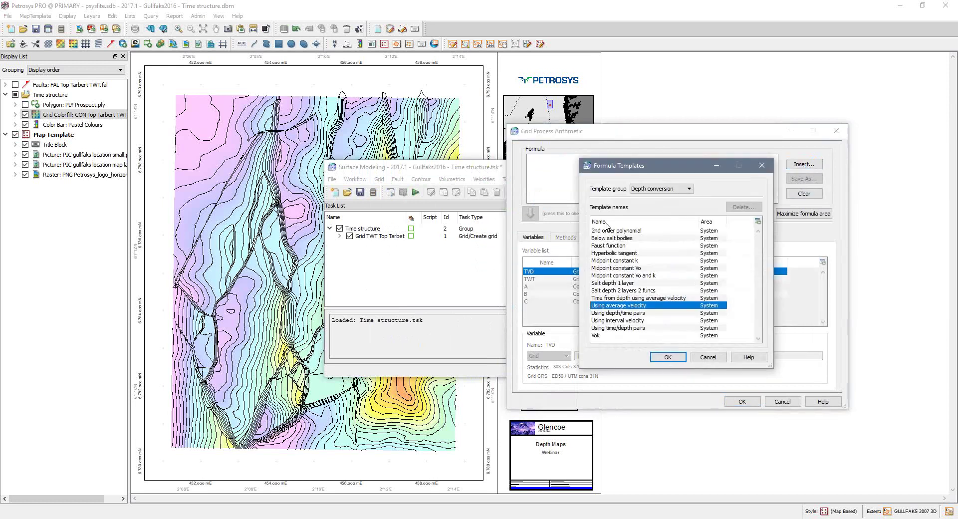
{"action": "left_click", "coordinate": [663, 189]}
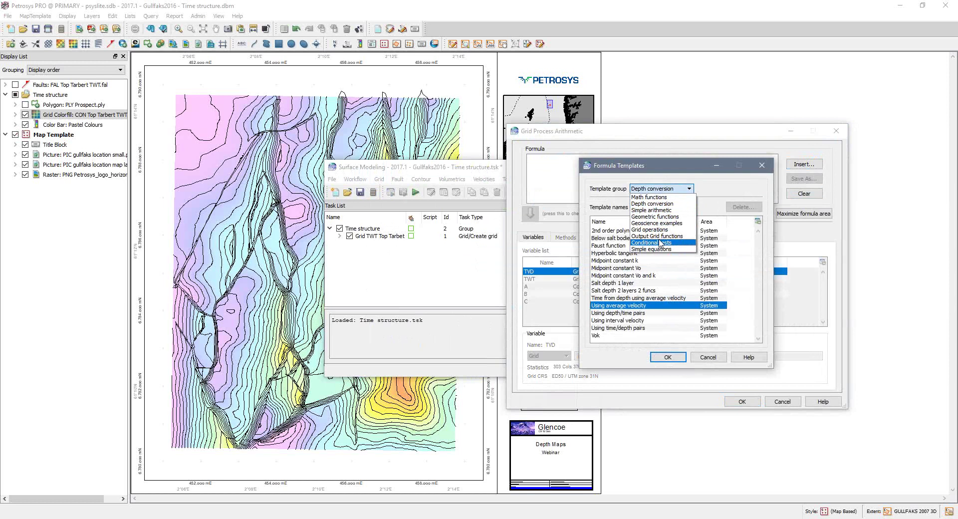
{"action": "left_click", "coordinate": [657, 204]}
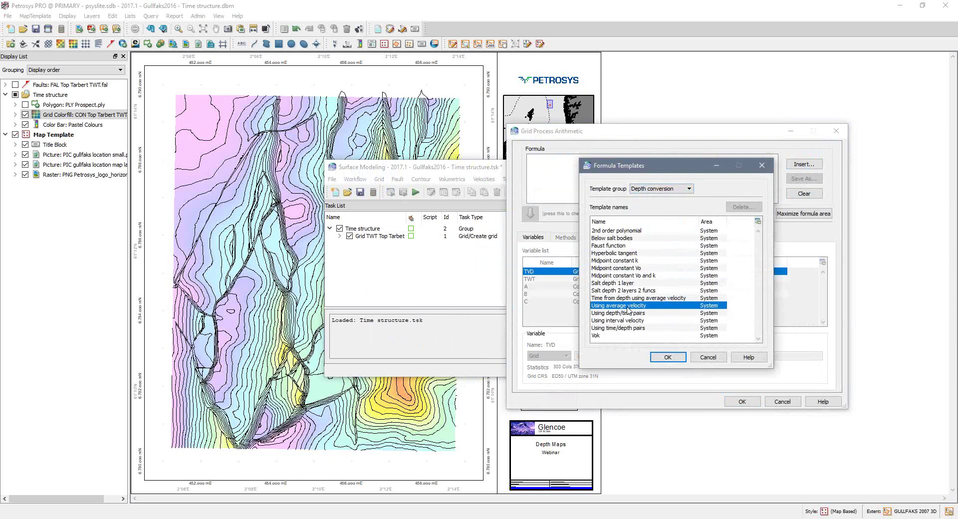
{"action": "left_click", "coordinate": [666, 357]}
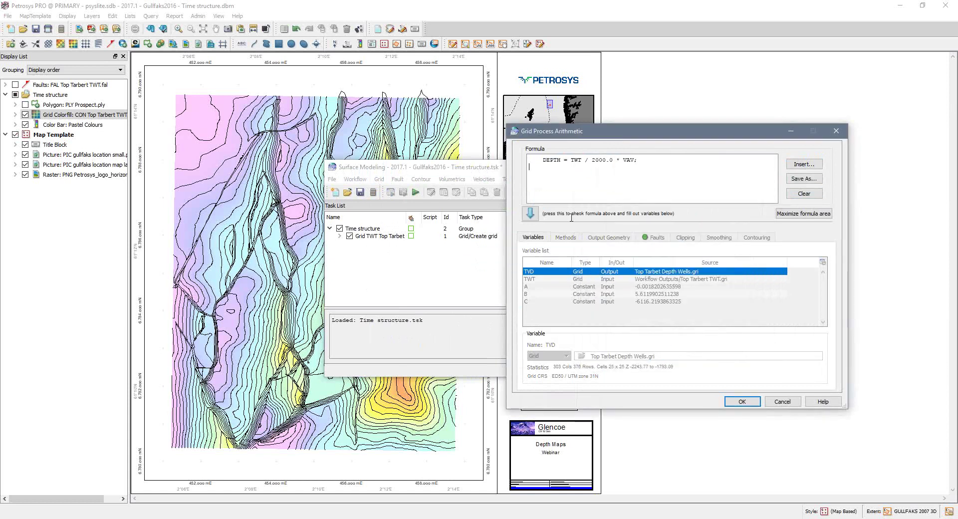
Examine the TWT and VAV terms of the depth formula, clear it and abandon the grid arithmetic process
{"action": "left_click", "coordinate": [549, 169]}
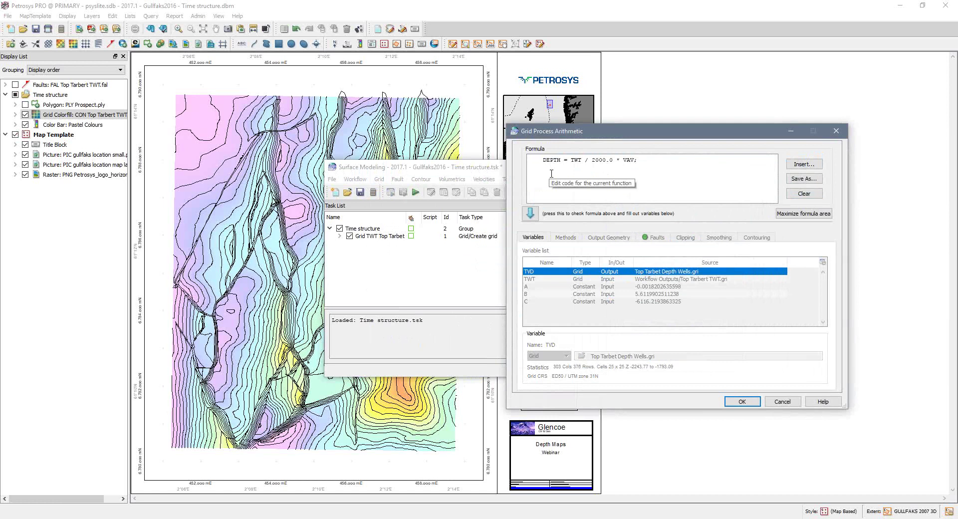
{"action": "double_click", "coordinate": [573, 161]}
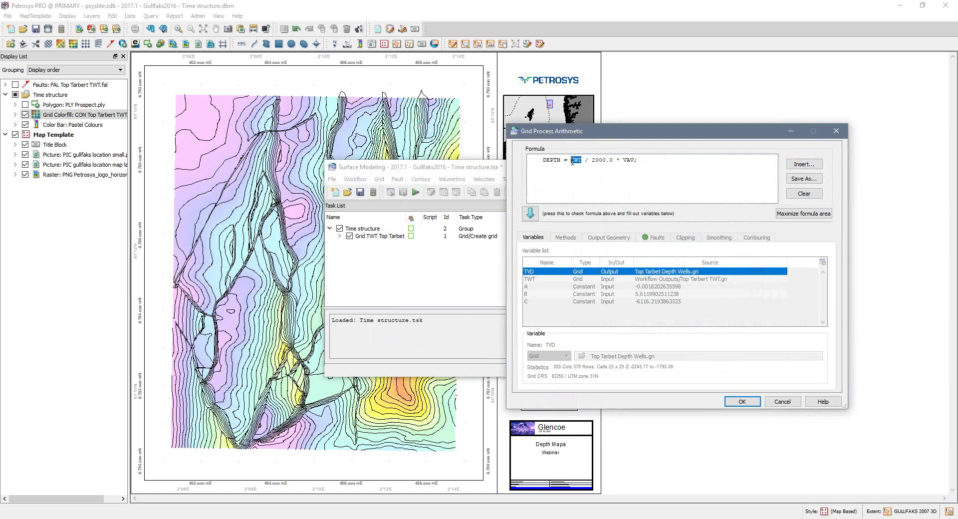
{"action": "double_click", "coordinate": [628, 160]}
{"action": "left_click", "coordinate": [663, 164]}
{"action": "left_click_drag", "start_coordinate": [636, 159], "coordinate": [539, 159]}
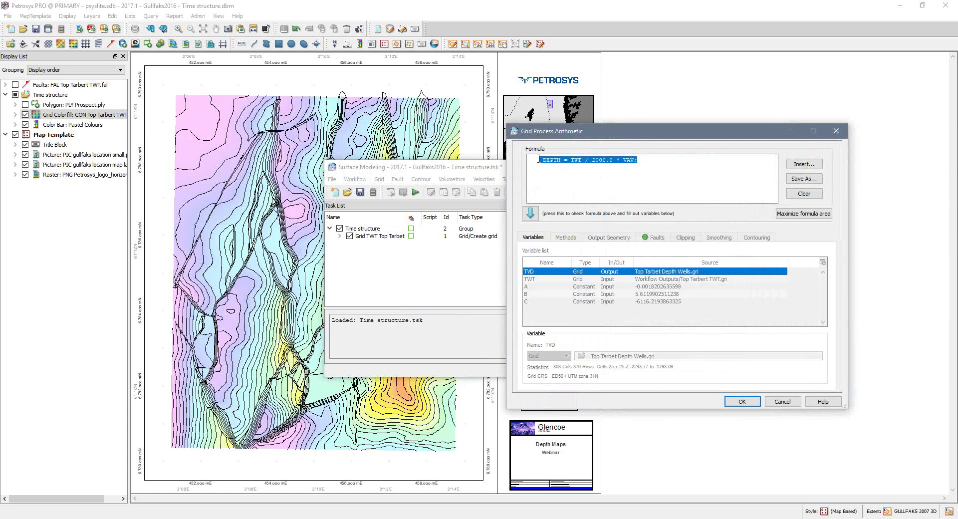
{"action": "left_click", "coordinate": [802, 194]}
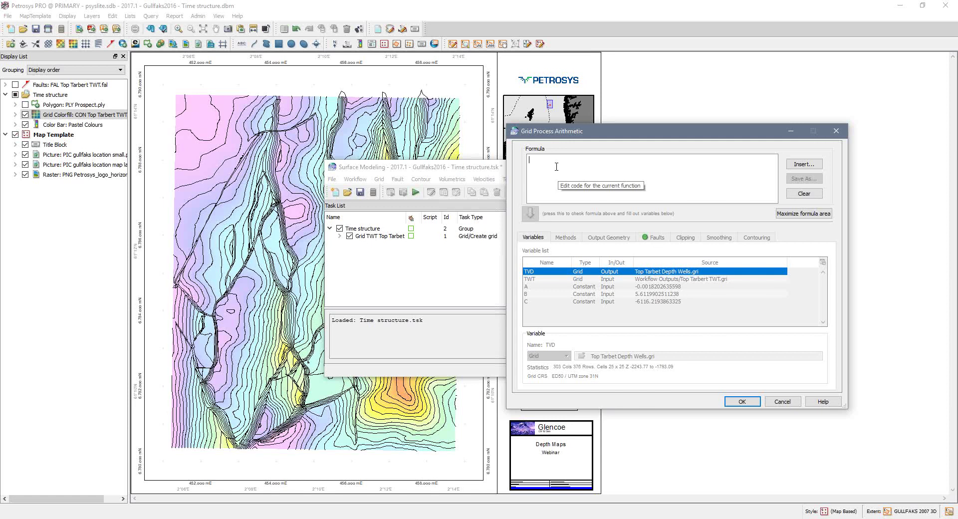
{"action": "left_click", "coordinate": [782, 401]}
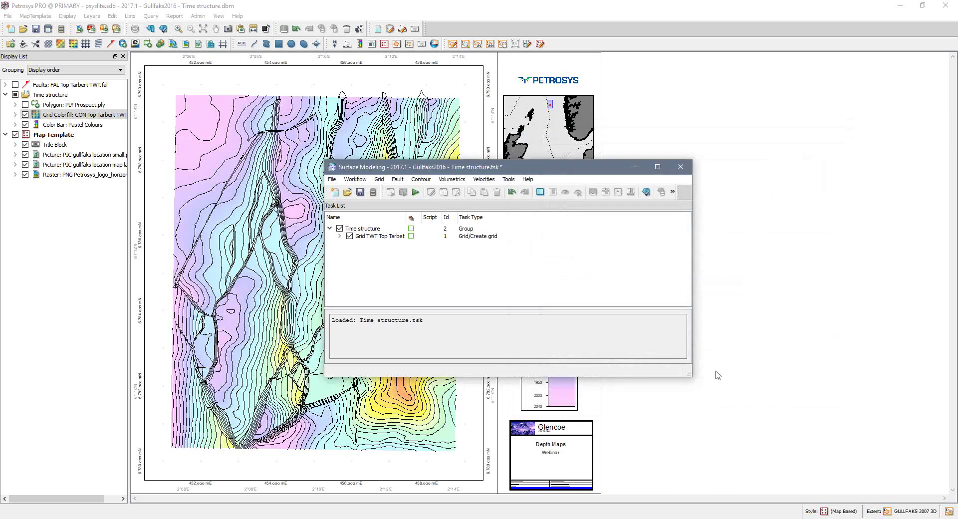
Open a Well Time Depth Trend Conversion with Petrel as well data source and enlarge it to show all wells
{"action": "left_click", "coordinate": [494, 180]}
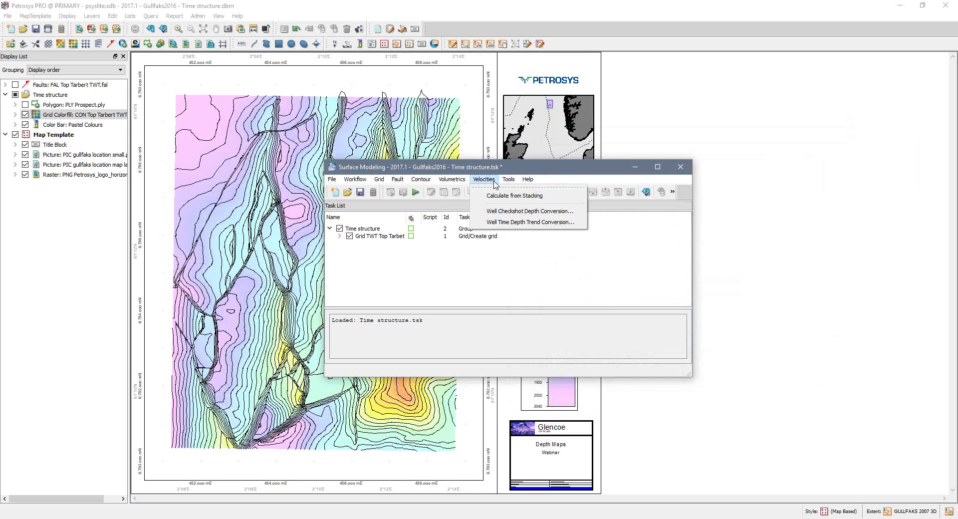
{"action": "left_click", "coordinate": [508, 223]}
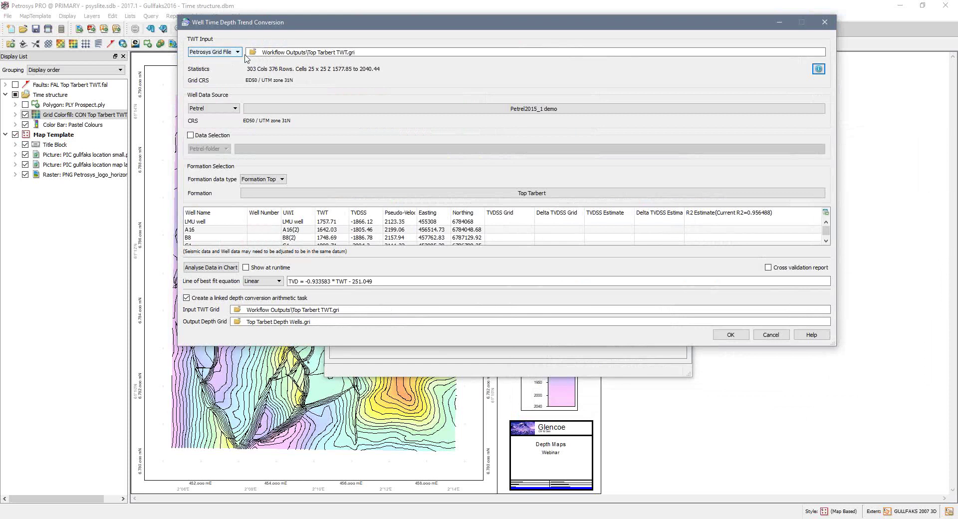
{"action": "left_click", "coordinate": [236, 115]}
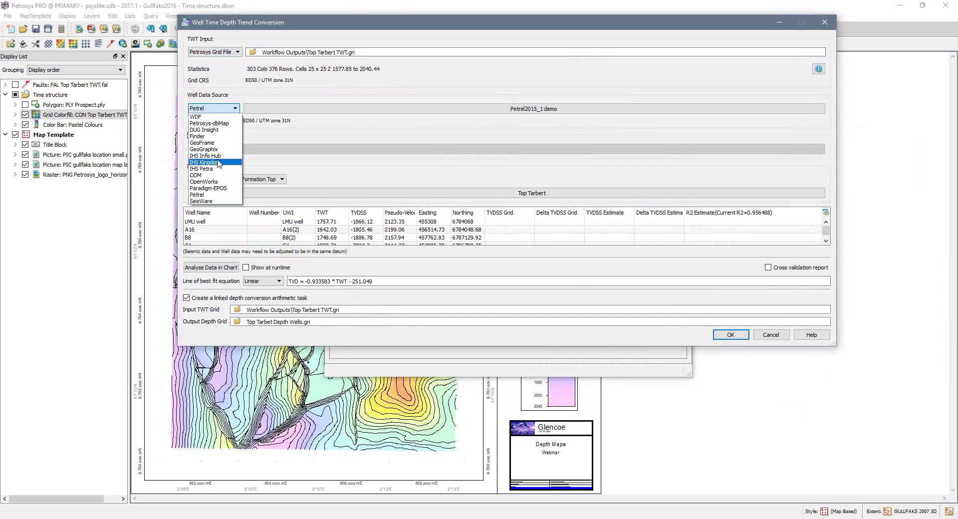
{"action": "left_click", "coordinate": [206, 195]}
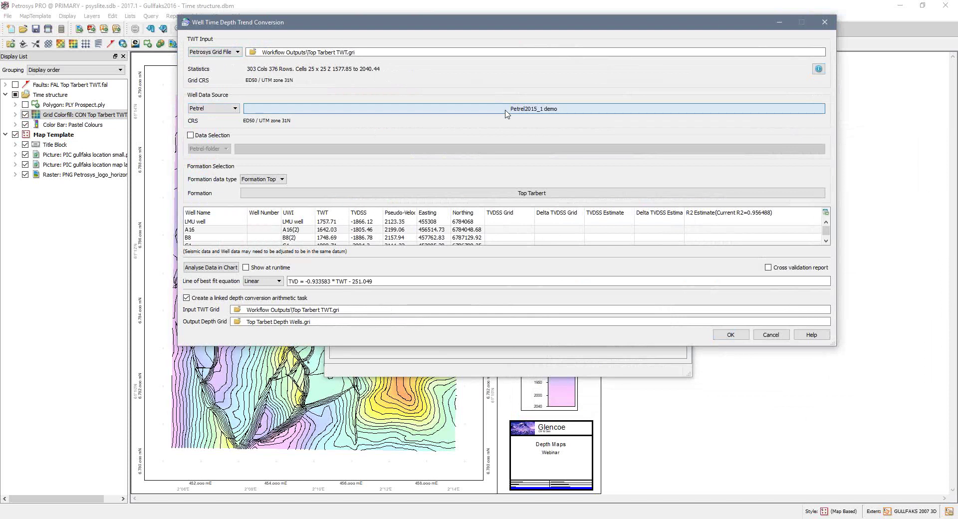
{"action": "left_click", "coordinate": [594, 200]}
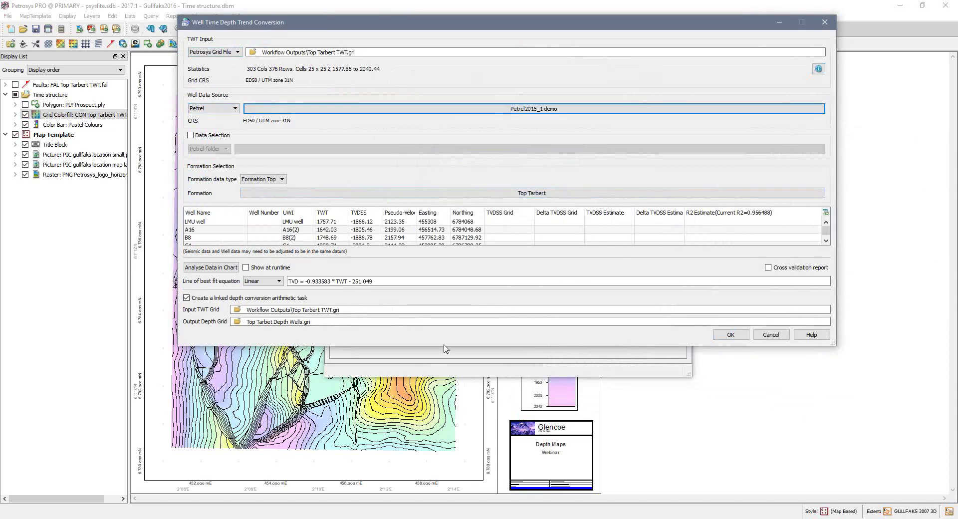
{"action": "left_click_drag", "start_coordinate": [445, 348], "coordinate": [445, 435]}
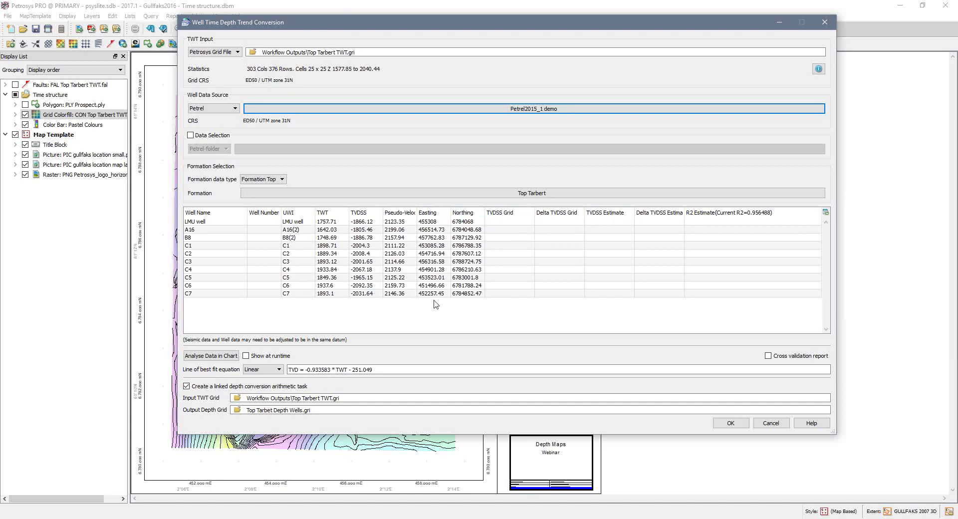
Open the chart analysis of the Top Tarbert well data beside the well table
{"action": "right_click", "coordinate": [400, 320]}
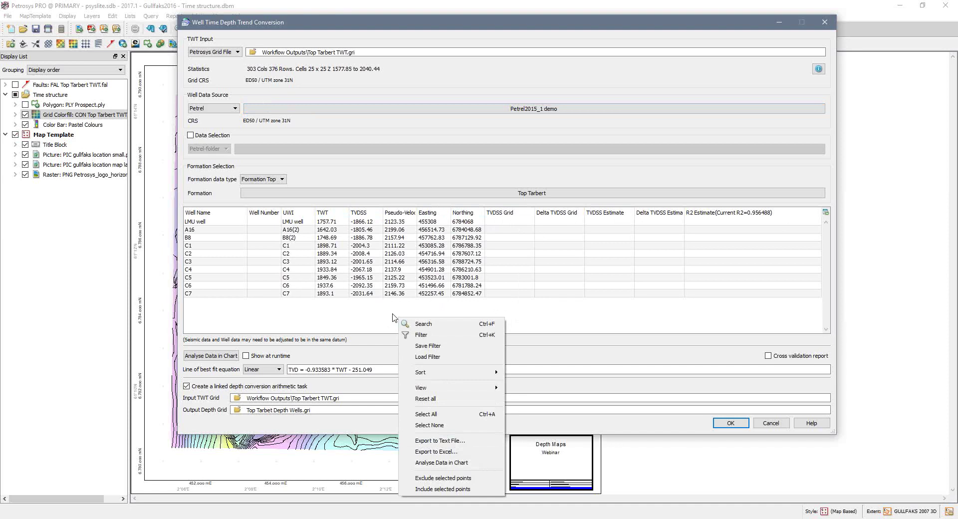
{"action": "left_click", "coordinate": [446, 463]}
{"action": "left_click_drag", "start_coordinate": [687, 45], "coordinate": [563, 59]}
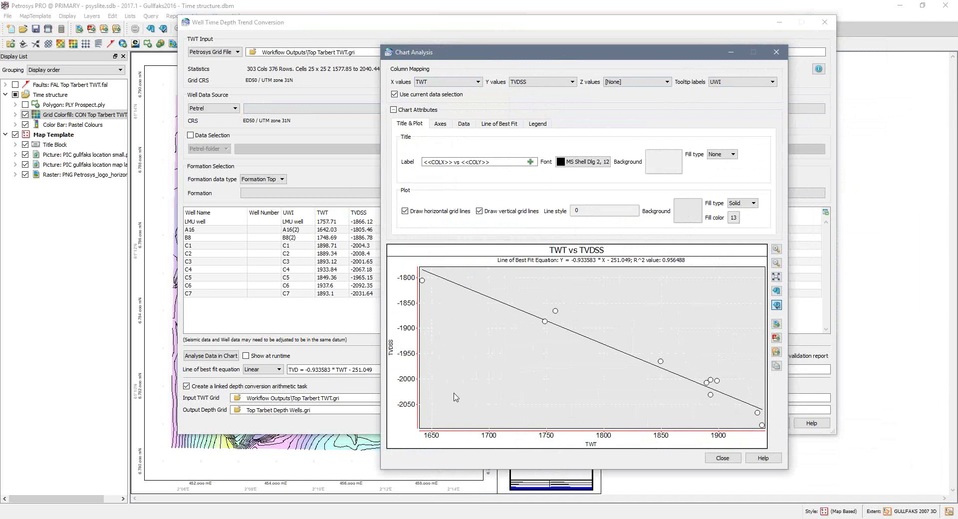
Check the X and Y column choices of the chart and set its Z values to TVDSS to colour the well points
{"action": "left_click", "coordinate": [427, 85]}
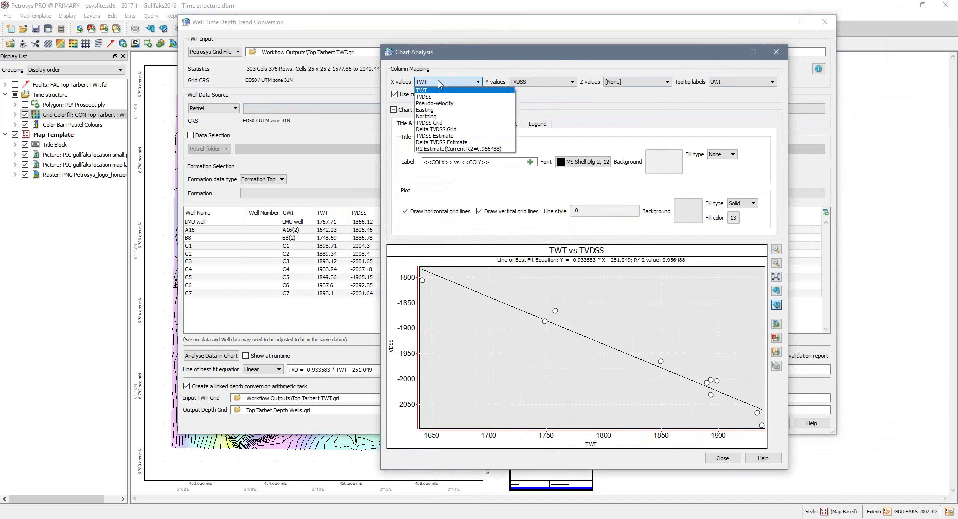
{"action": "left_click", "coordinate": [441, 86]}
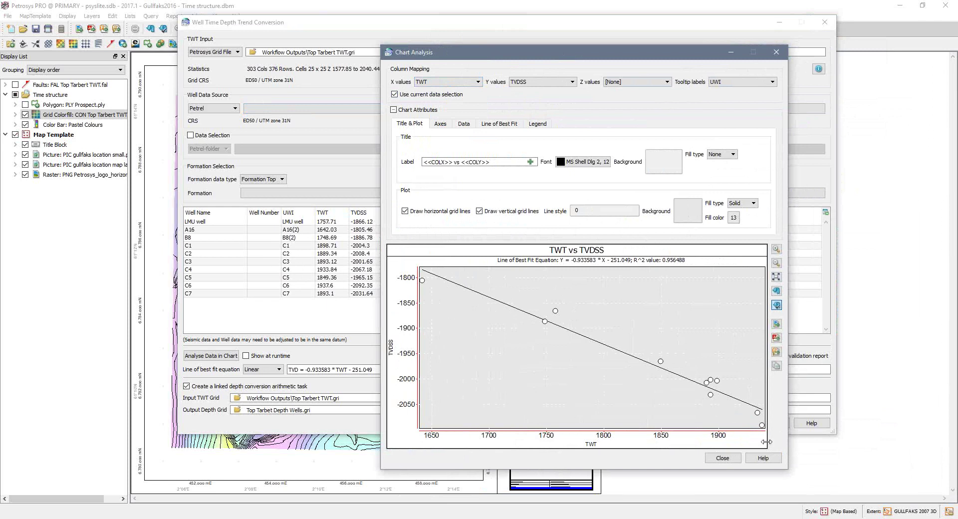
{"action": "left_click", "coordinate": [537, 83]}
{"action": "left_click", "coordinate": [537, 83]}
{"action": "left_click", "coordinate": [645, 85]}
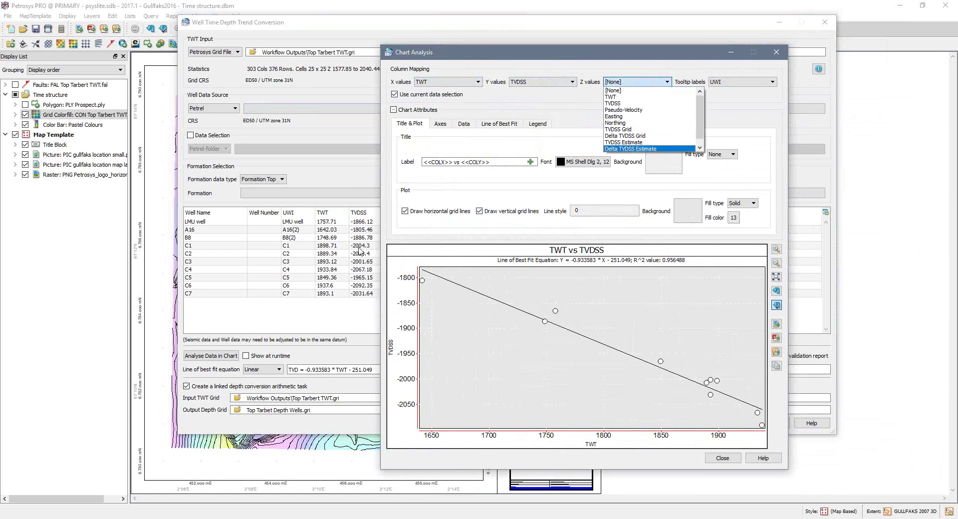
{"action": "left_click", "coordinate": [636, 103]}
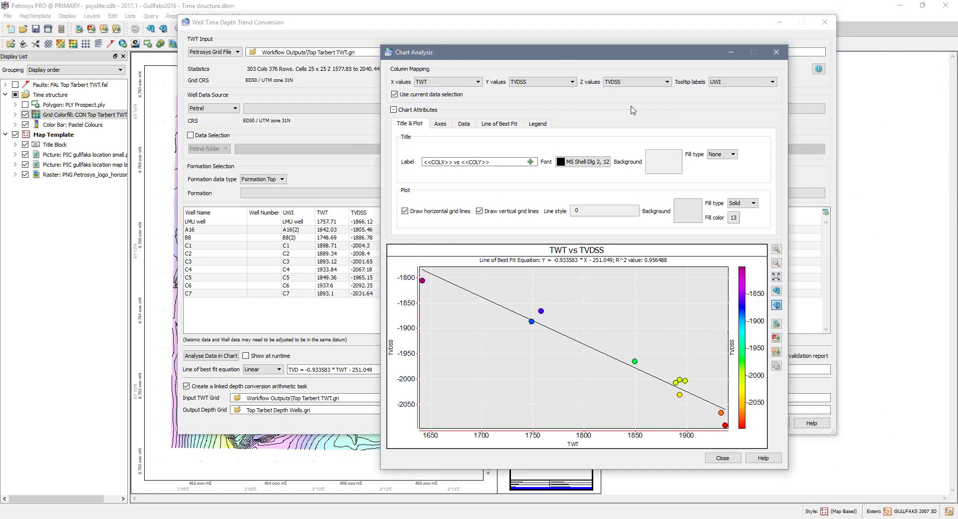
{"action": "mouse_move", "coordinate": [724, 425]}
Set the chart's line of best fit to the Polynomial type
{"action": "left_click", "coordinate": [498, 129]}
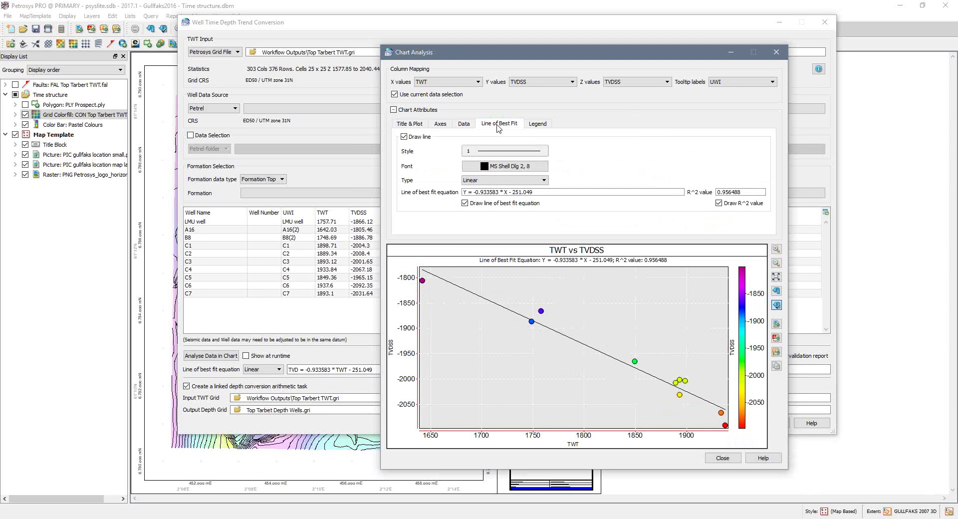
{"action": "left_click", "coordinate": [530, 182]}
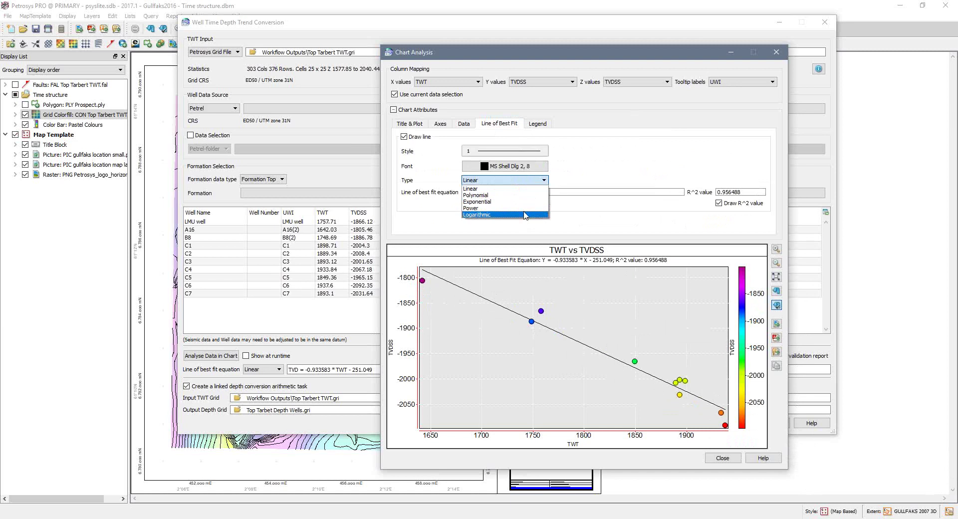
{"action": "left_click", "coordinate": [514, 196]}
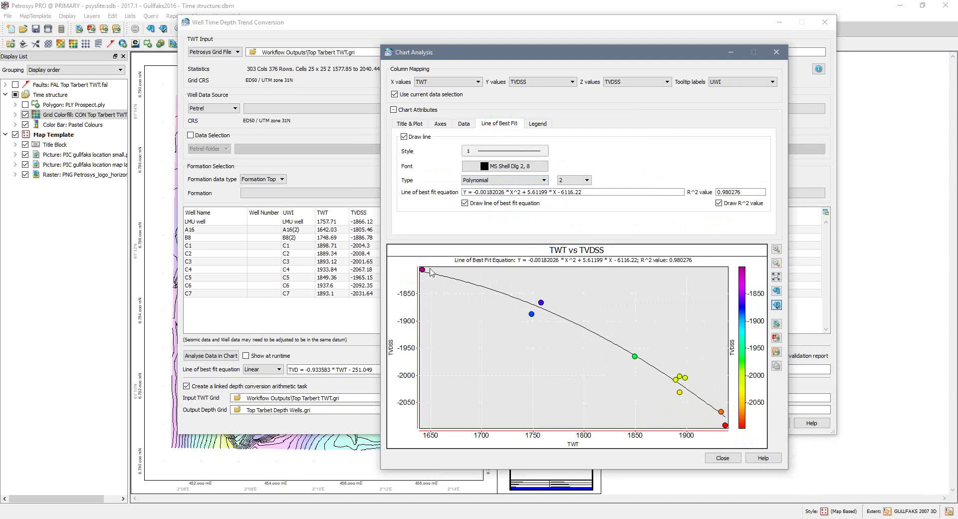
Send the TWT vs TVDSS chart to the PowerPoint presentation Depth Maps.pptx, delete it from the slide and return to Petrosys
{"action": "left_click", "coordinate": [776, 352]}
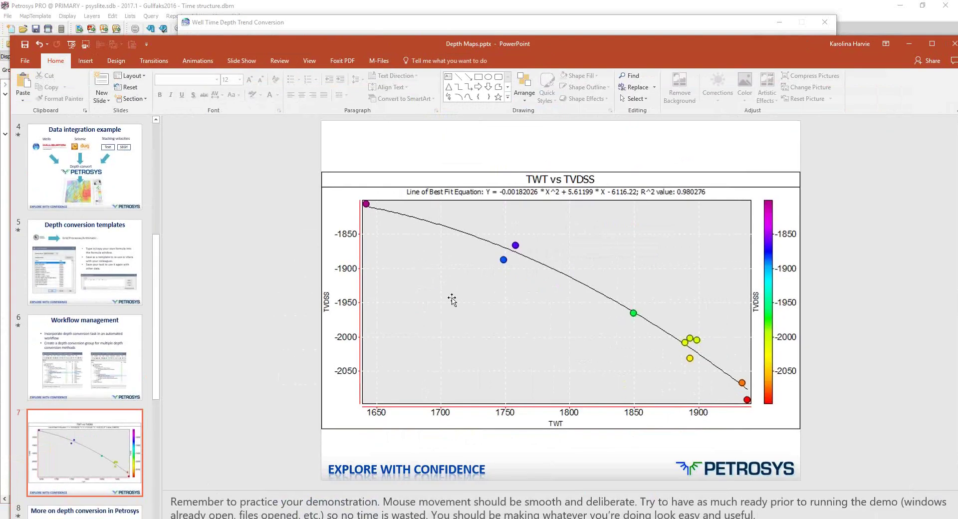
{"action": "left_click", "coordinate": [451, 299]}
{"action": "key", "text": "Delete"}
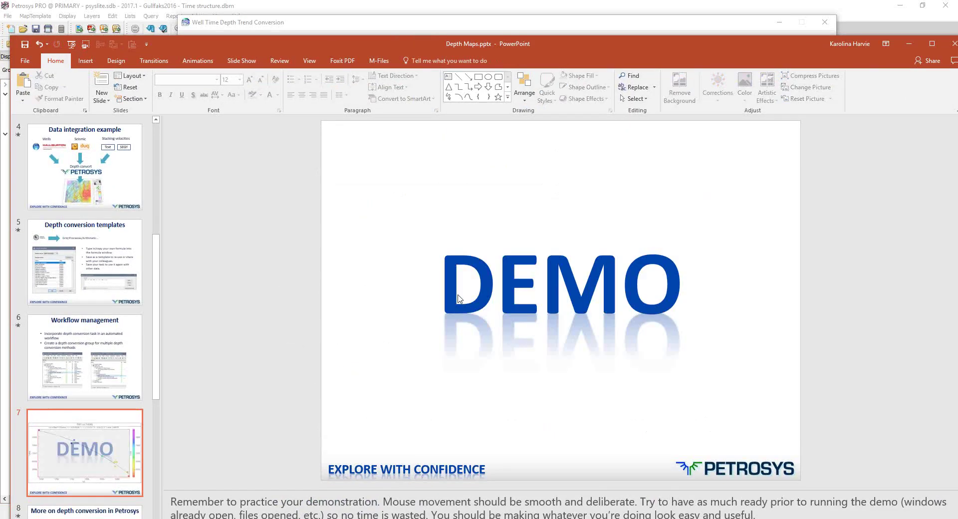
{"action": "left_click", "coordinate": [909, 44]}
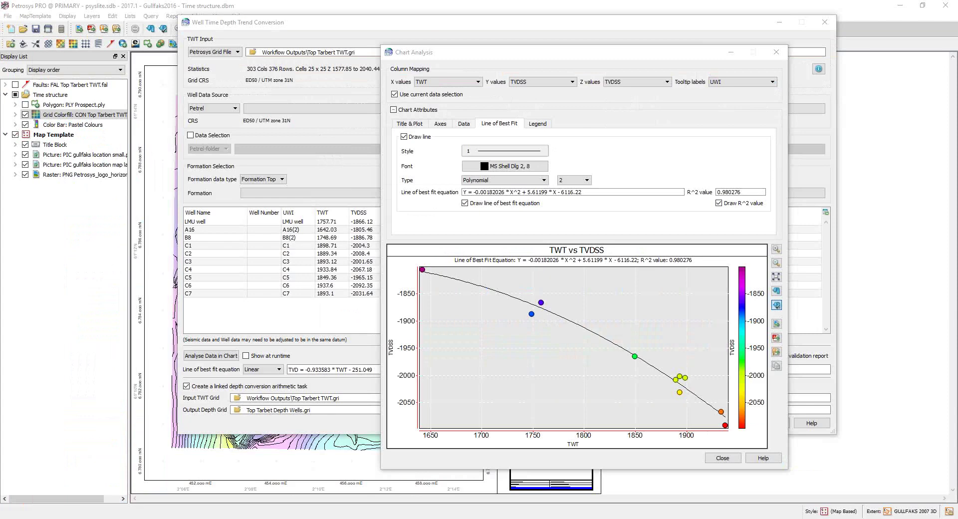
Identify the deepest chart point, well C6, in the well table and exclude it from the trend
{"action": "mouse_move", "coordinate": [726, 425]}
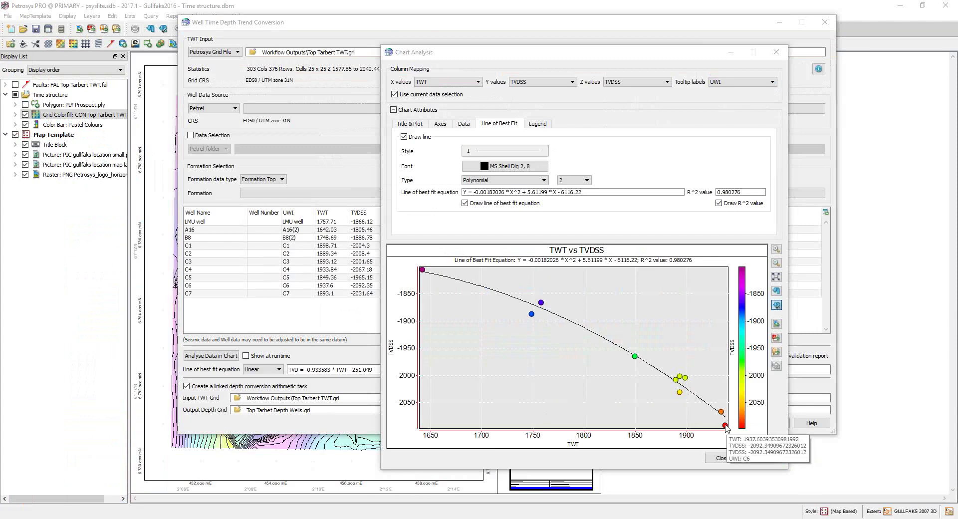
{"action": "left_click", "coordinate": [725, 425]}
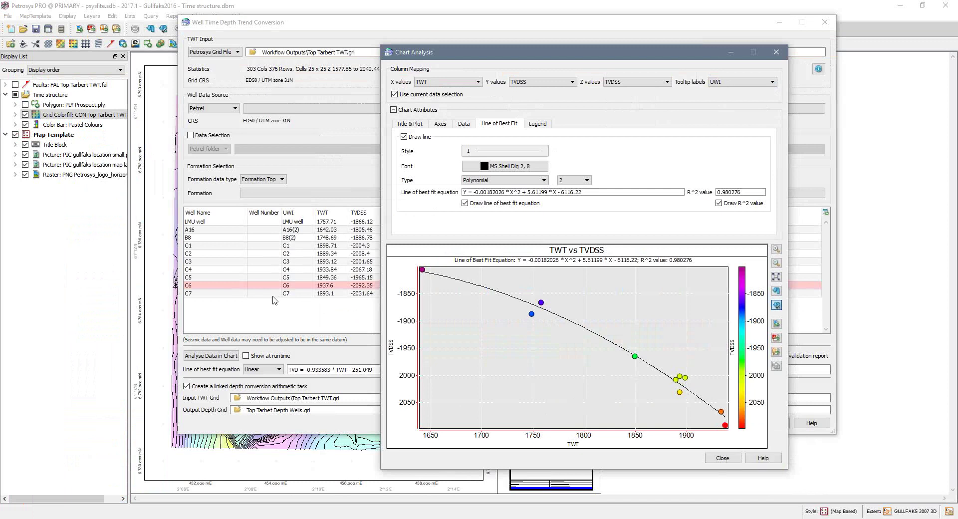
{"action": "left_click_drag", "start_coordinate": [445, 53], "coordinate": [562, 41]}
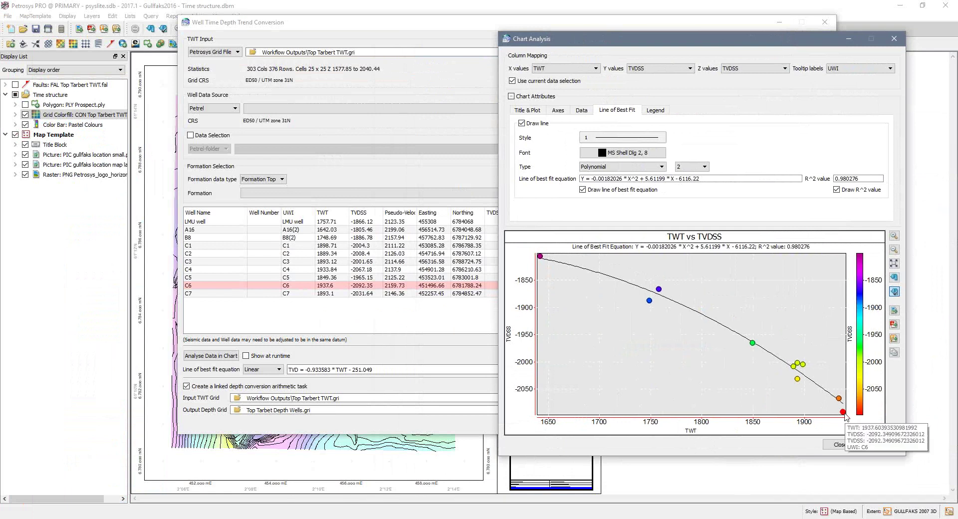
{"action": "mouse_move", "coordinate": [843, 413]}
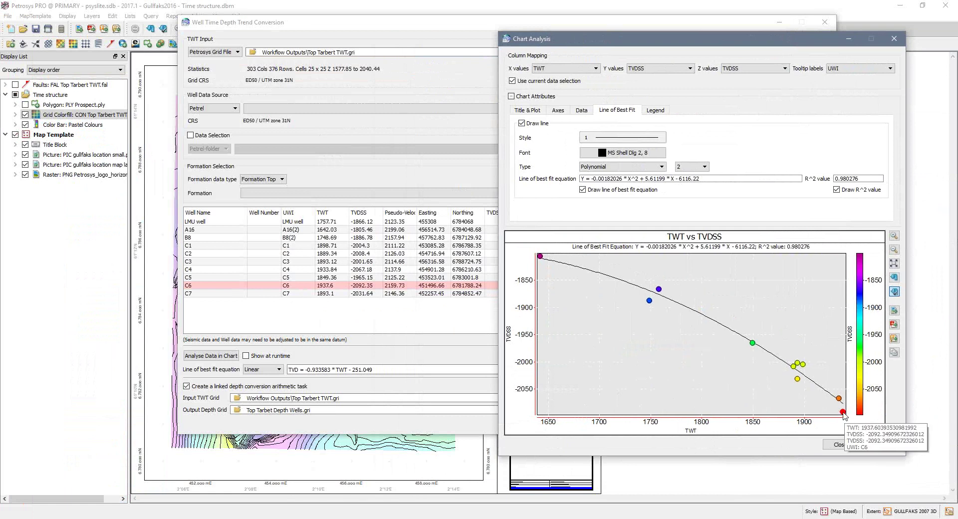
{"action": "right_click", "coordinate": [843, 415]}
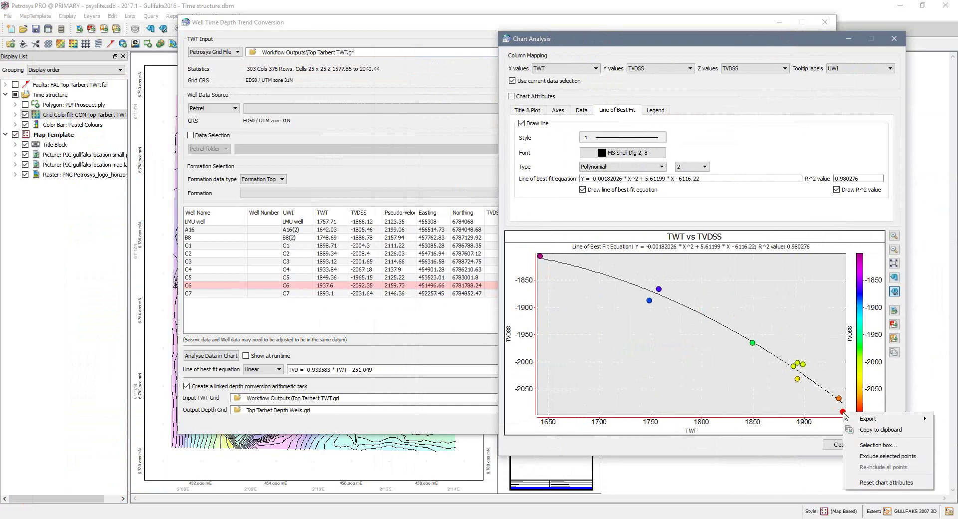
{"action": "left_click", "coordinate": [866, 456]}
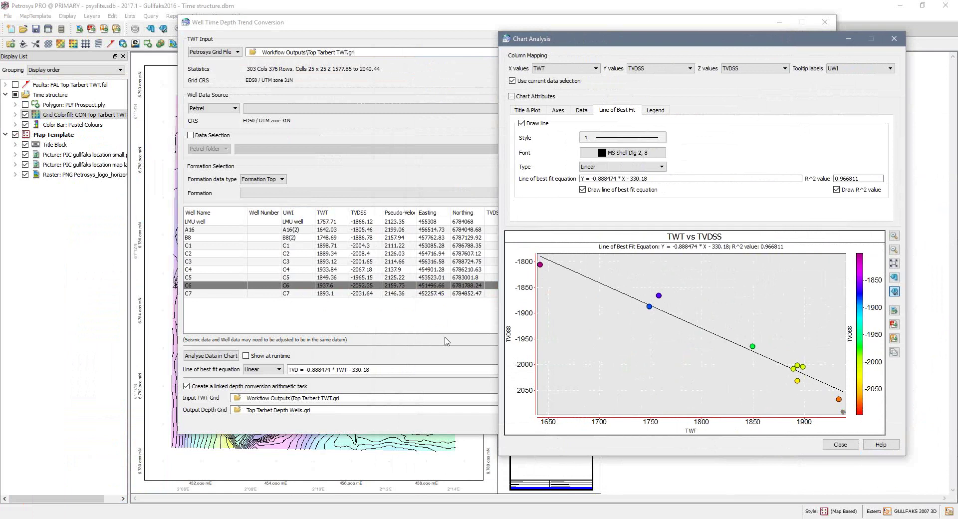
Re-include all points in the trend and close the chart analysis
{"action": "right_click", "coordinate": [843, 412]}
{"action": "left_click", "coordinate": [878, 467]}
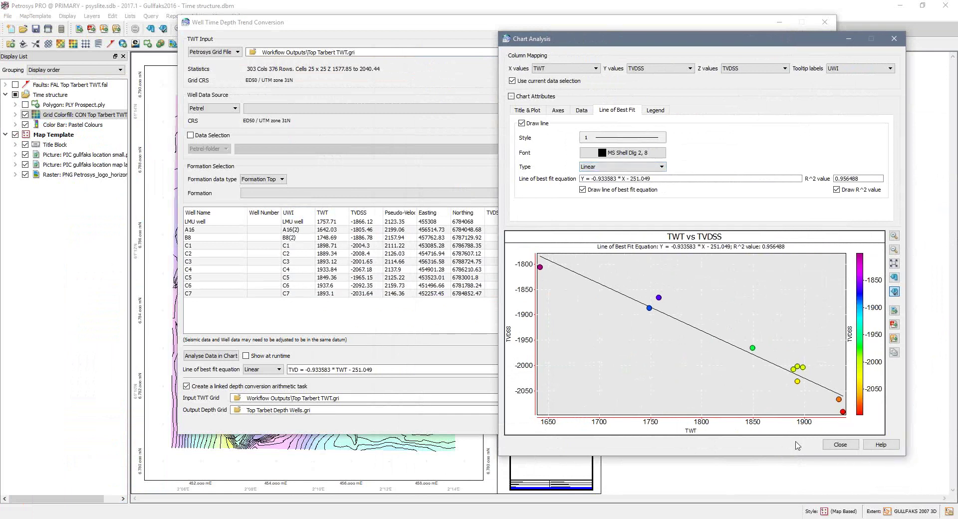
{"action": "left_click", "coordinate": [841, 445]}
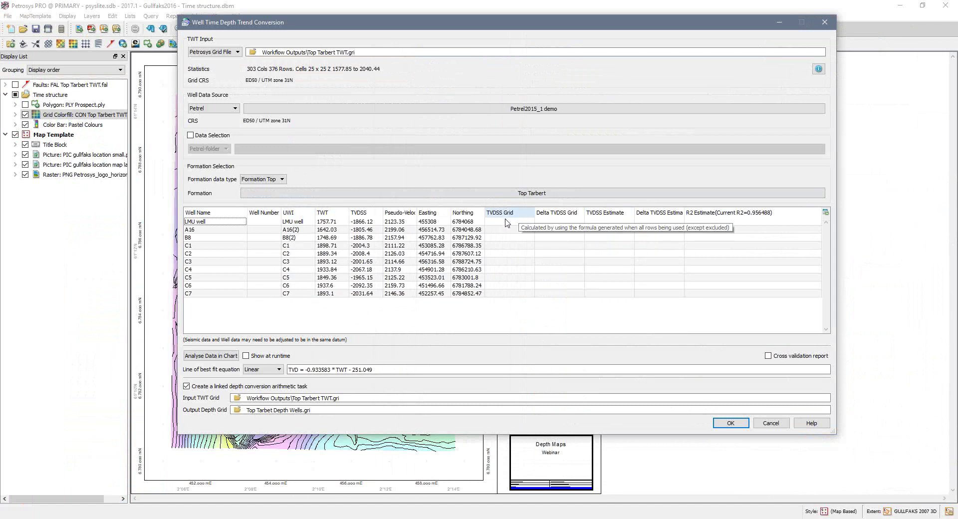
Enable the cross validation report, sort the wells by Delta TVDSS Estimate in descending order and select well A16
{"action": "left_click", "coordinate": [769, 355]}
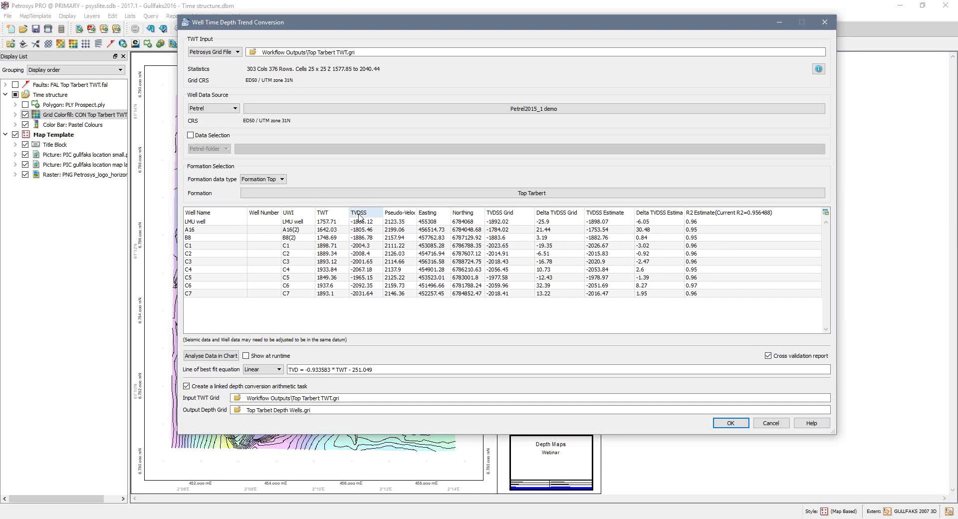
{"action": "left_click", "coordinate": [512, 223]}
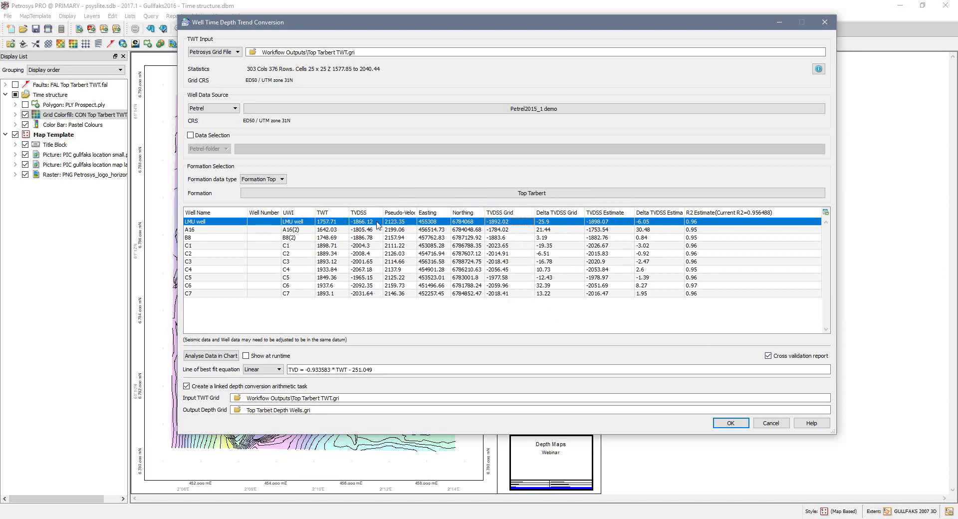
{"action": "mouse_move", "coordinate": [602, 230]}
{"action": "left_click", "coordinate": [671, 213]}
{"action": "left_click", "coordinate": [671, 214]}
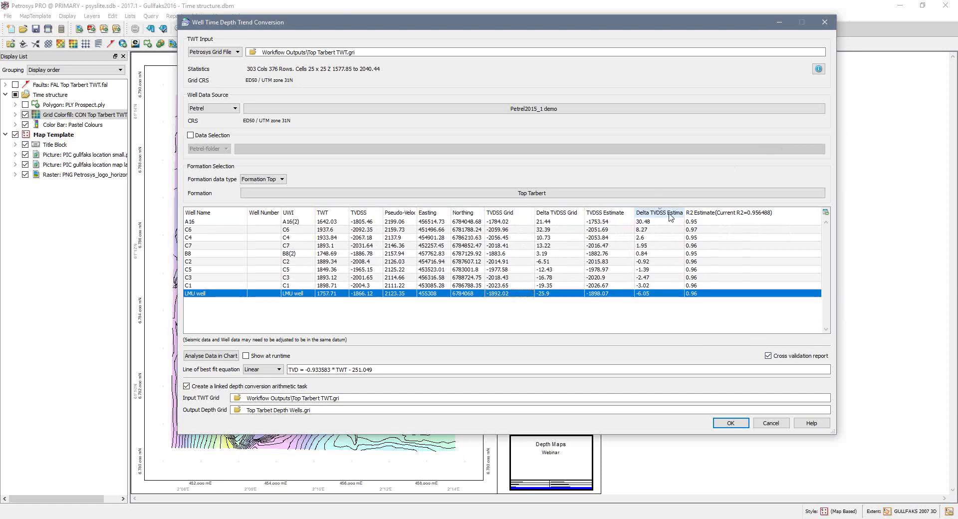
{"action": "left_click", "coordinate": [659, 222]}
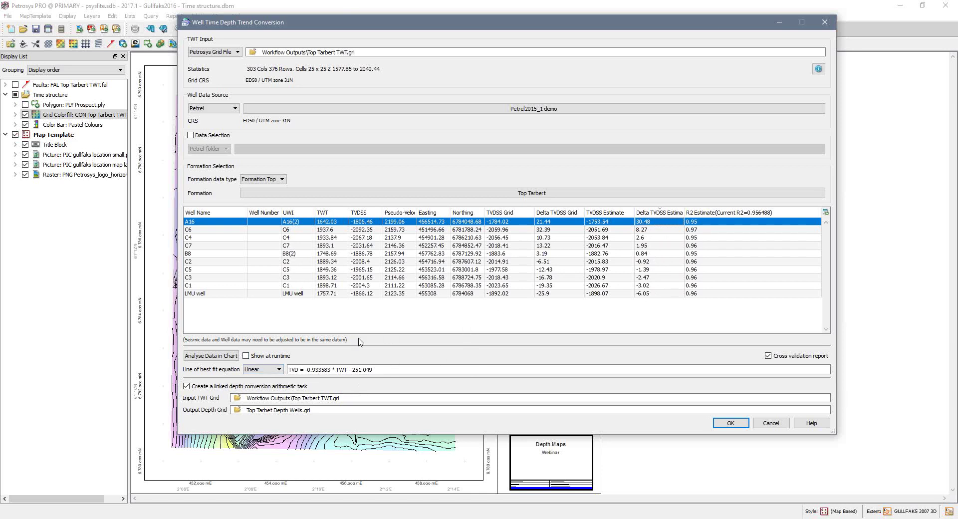
Set the best-fit equation to Polynomial of order 2 and accept the conversion with its linked arithmetic task outputting Top Tarbet Depth Wells.gri
{"action": "left_click", "coordinate": [275, 369]}
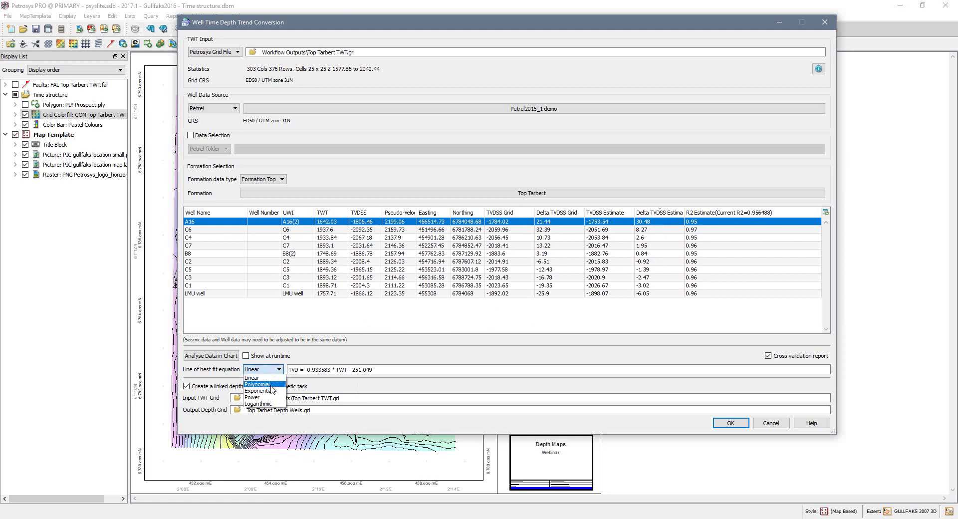
{"action": "left_click", "coordinate": [272, 385]}
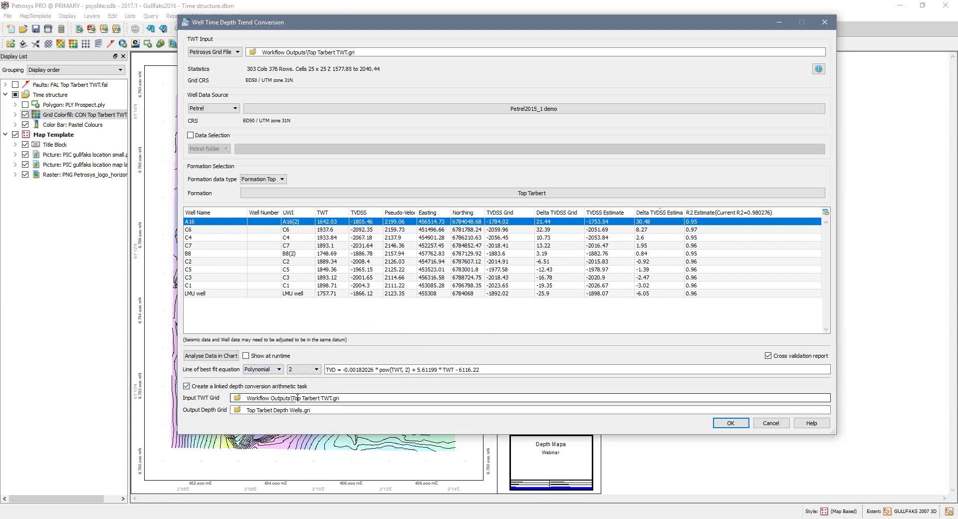
{"action": "left_click_drag", "start_coordinate": [343, 399], "coordinate": [247, 410]}
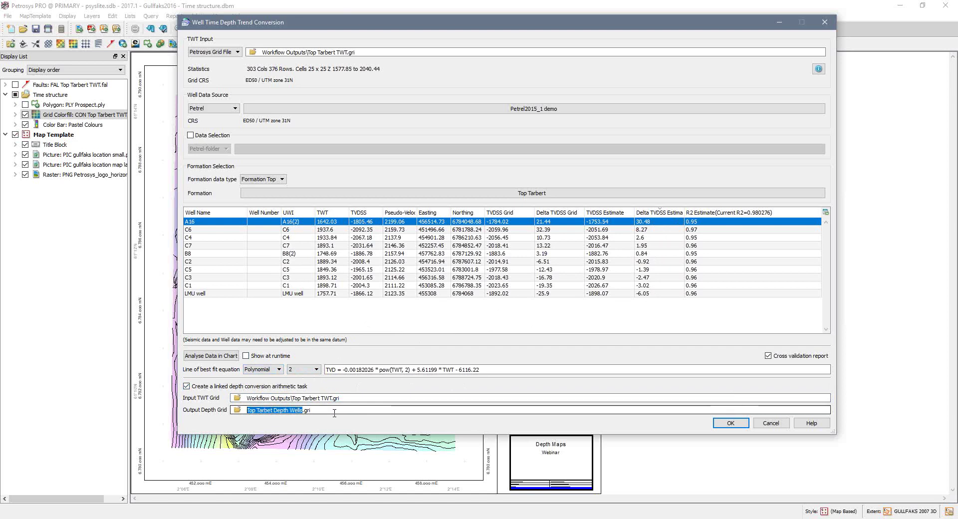
{"action": "left_click", "coordinate": [344, 412]}
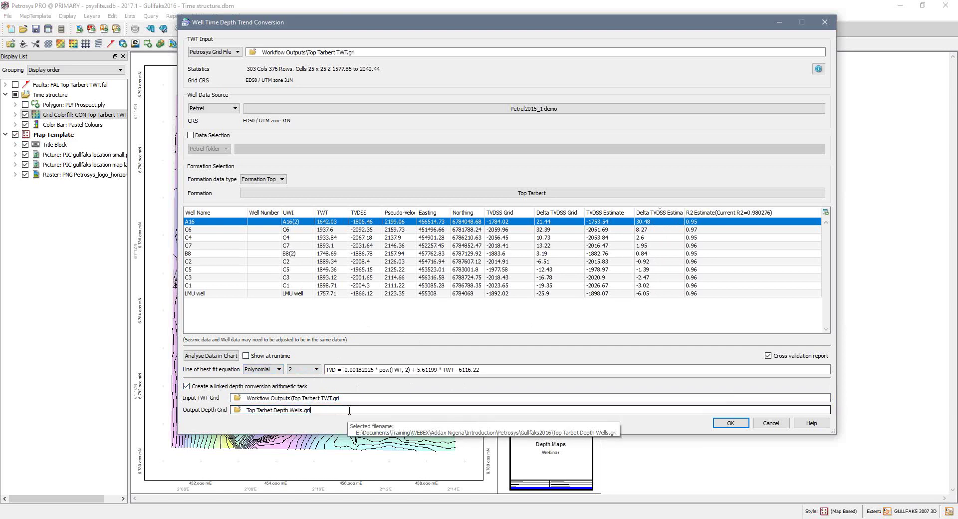
{"action": "left_click", "coordinate": [734, 425]}
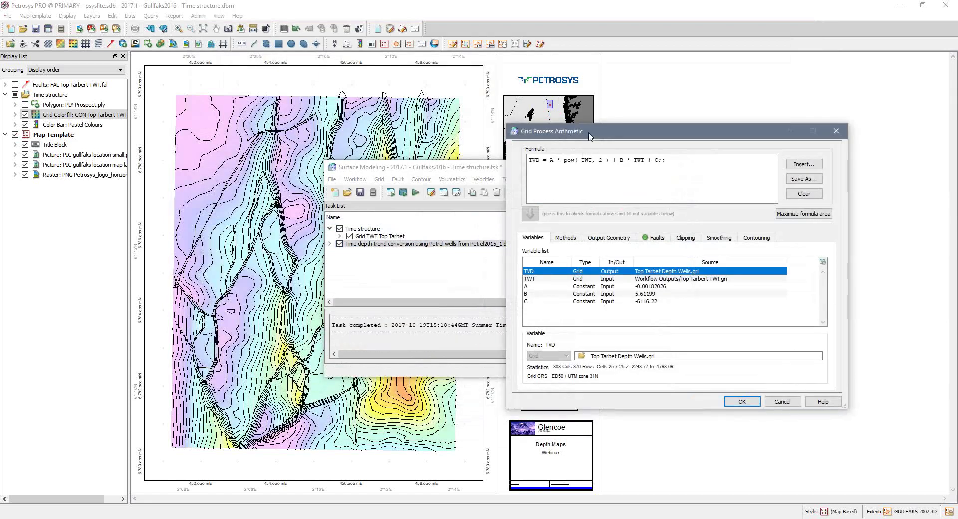
Examine the TVD formula of the linked grid arithmetic process and the grids and constants assigned to its variables
{"action": "left_click_drag", "start_coordinate": [582, 131], "coordinate": [507, 126]}
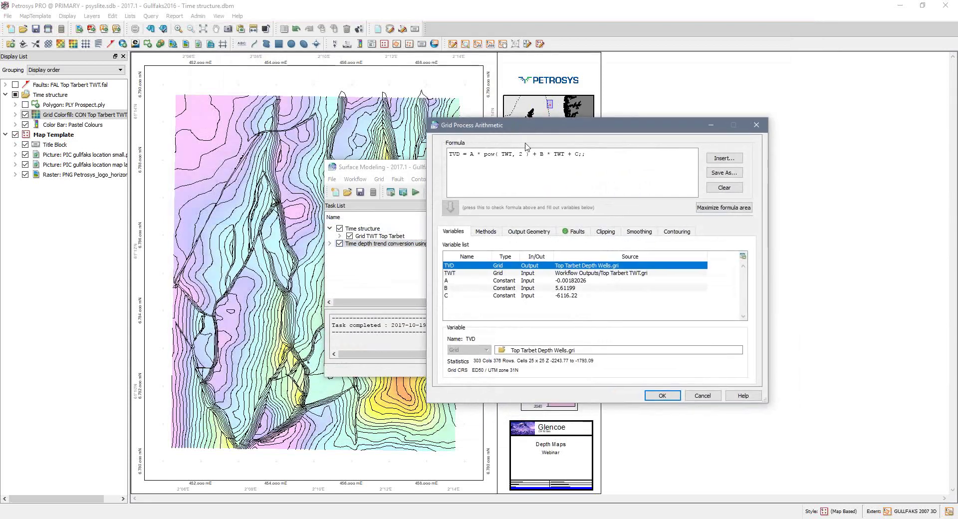
{"action": "left_click_drag", "start_coordinate": [592, 154], "coordinate": [479, 147]}
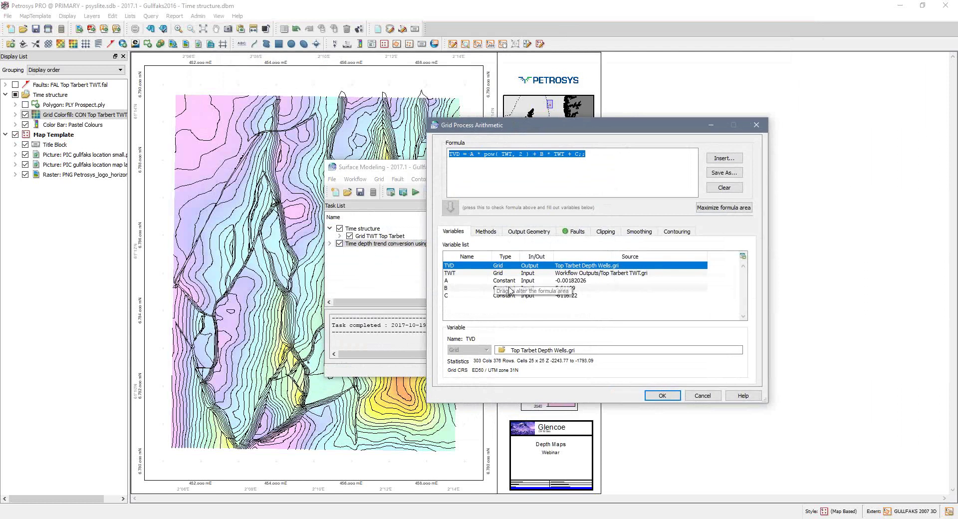
{"action": "left_click", "coordinate": [582, 273]}
{"action": "left_click", "coordinate": [573, 284]}
{"action": "left_click", "coordinate": [572, 289]}
{"action": "left_click", "coordinate": [571, 298]}
{"action": "left_click", "coordinate": [573, 274]}
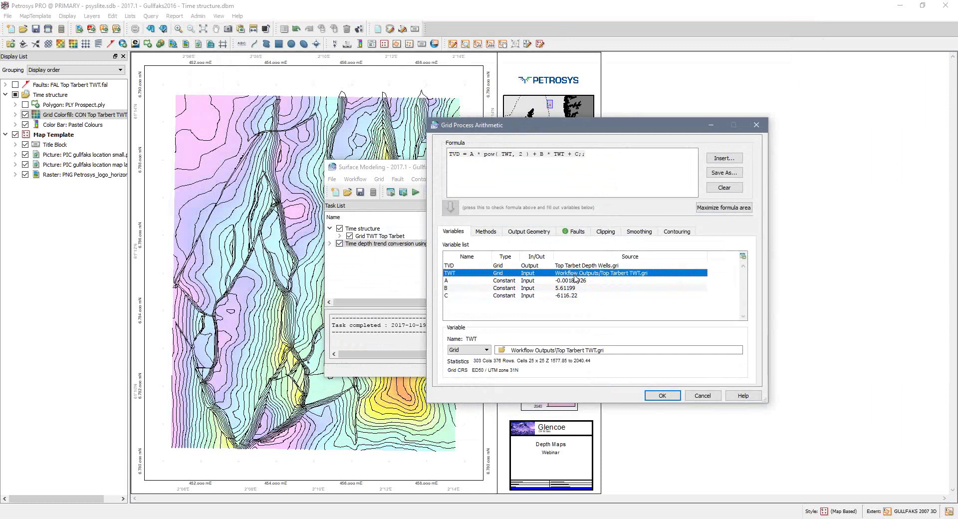
{"action": "left_click", "coordinate": [575, 267]}
{"action": "left_click", "coordinate": [580, 270]}
Check the fault data settings, accept the grid arithmetic task and decline overwriting the existing output grid
{"action": "left_click", "coordinate": [575, 233]}
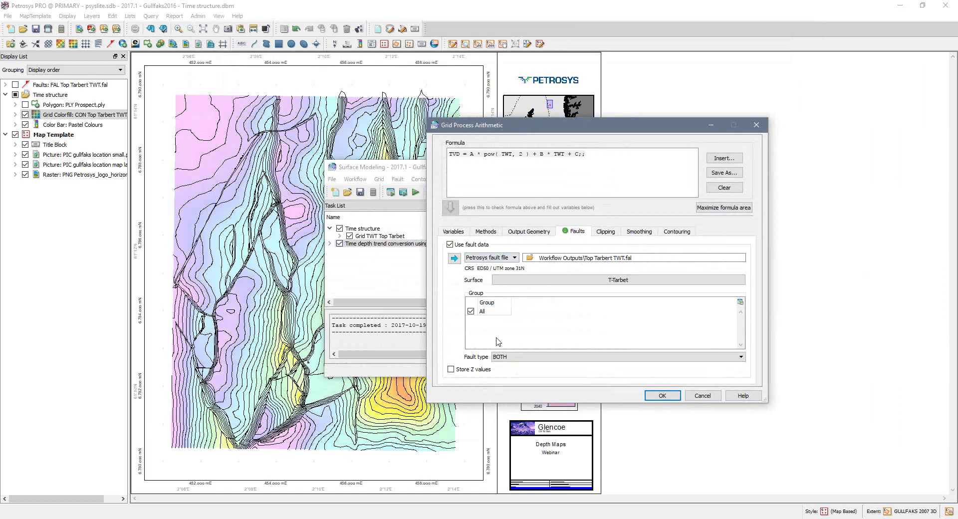
{"action": "left_click", "coordinate": [672, 397]}
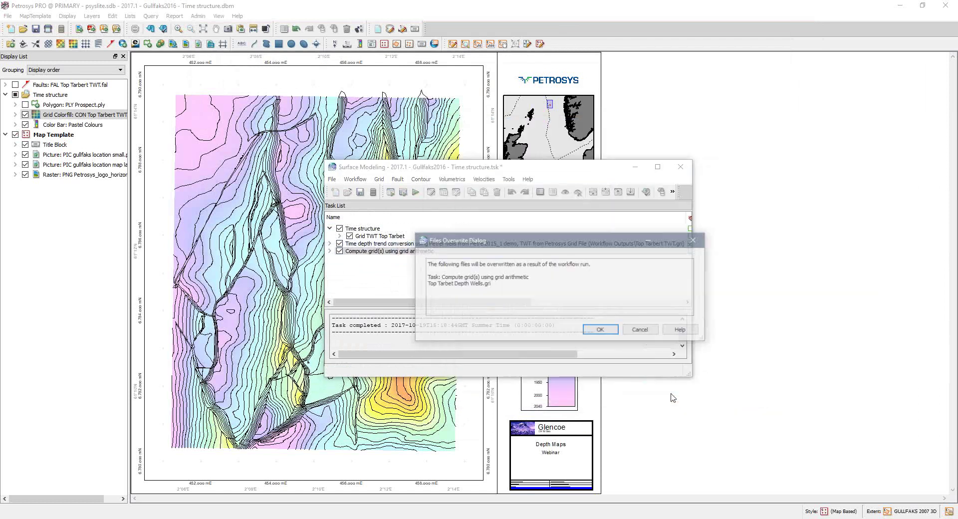
{"action": "left_click", "coordinate": [641, 331]}
Rename the well time-depth trend conversion task as "Time depth trend"
{"action": "left_click", "coordinate": [376, 244]}
{"action": "right_click", "coordinate": [376, 244]}
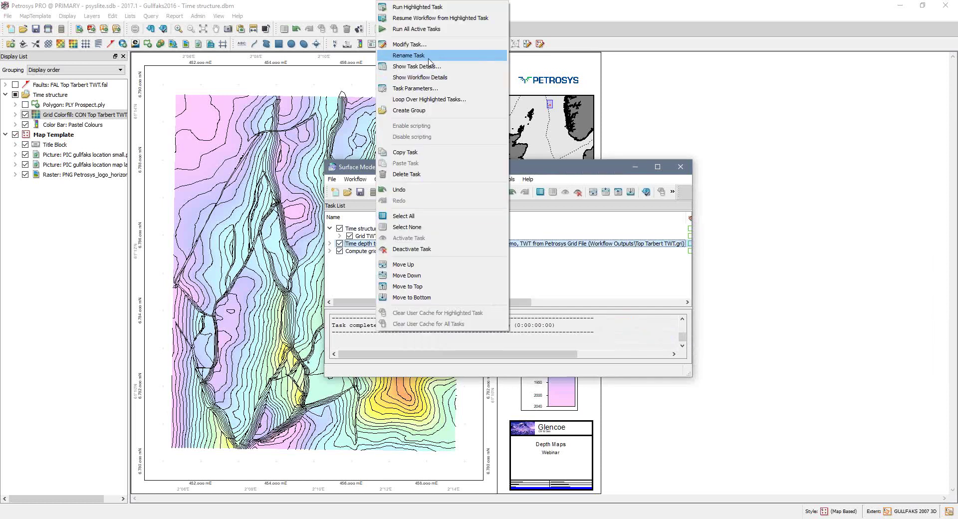
{"action": "left_click", "coordinate": [409, 55]}
{"action": "type", "text": "Time depth"}
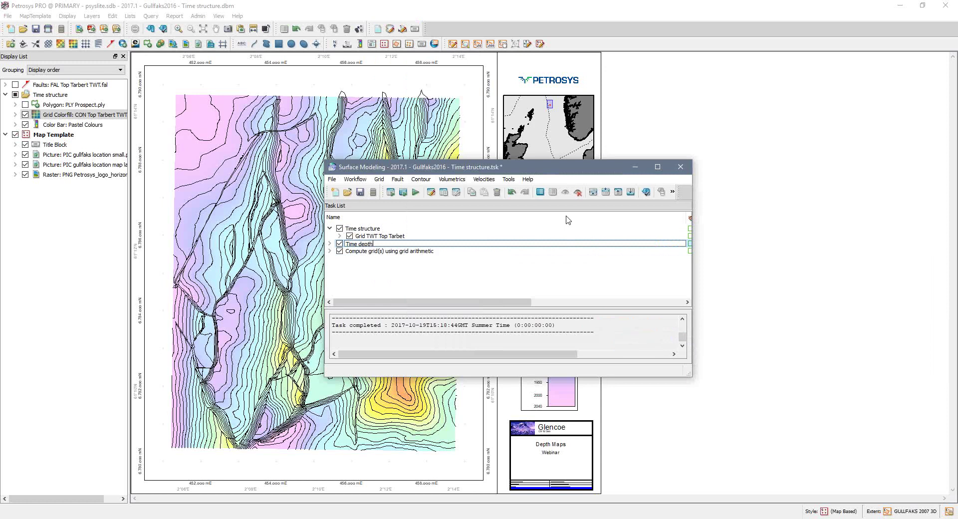
{"action": "type", "text": " trend"}
{"action": "key", "text": "Return"}
Rename the "Compute grid(s) using grid arithmetic" task as "Grid arithmetic"
{"action": "right_click", "coordinate": [395, 252]}
{"action": "left_click", "coordinate": [428, 56]}
{"action": "type", "text": "G"}
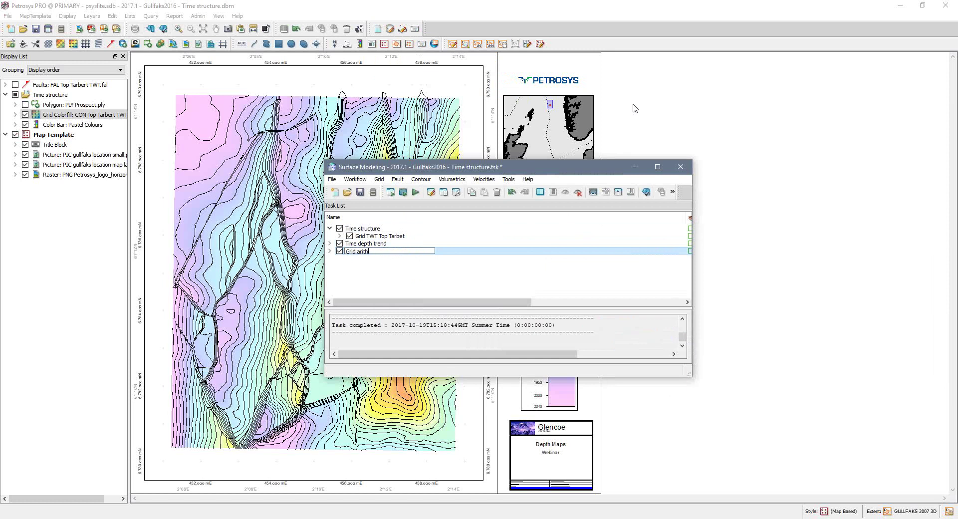
{"action": "key", "text": "Return"}
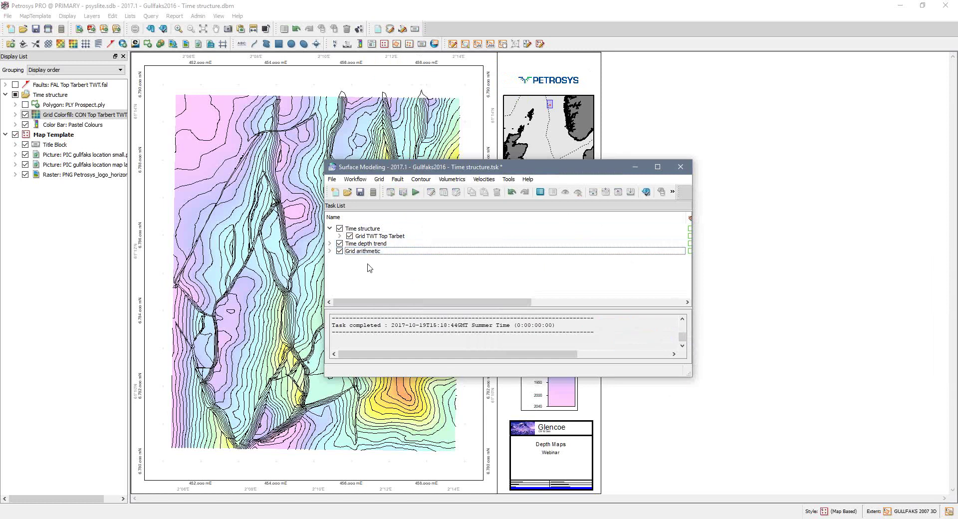
Group the Time depth trend and Grid arithmetic tasks under the name "Depth conversion"
{"action": "left_click", "coordinate": [369, 244], "text": "shift"}
{"action": "right_click", "coordinate": [370, 245]}
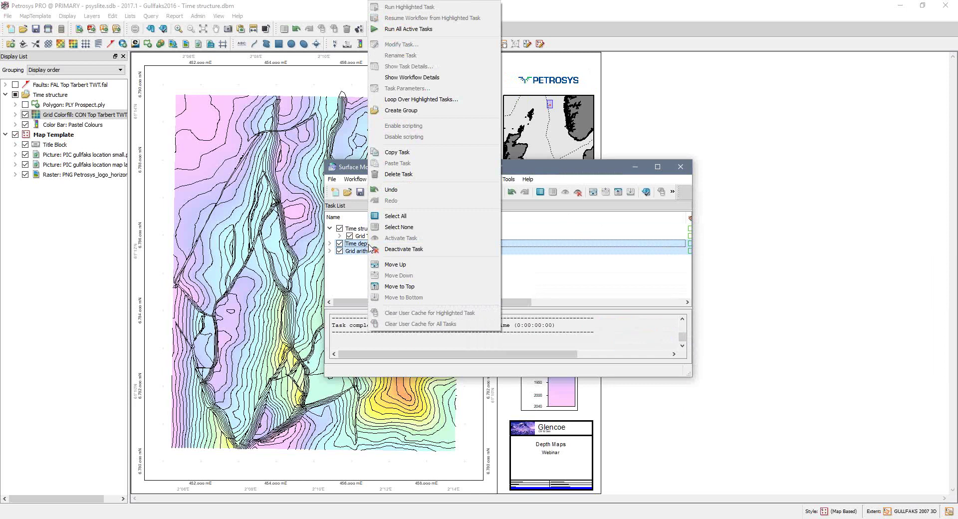
{"action": "left_click", "coordinate": [487, 113]}
{"action": "type", "text": "D"}
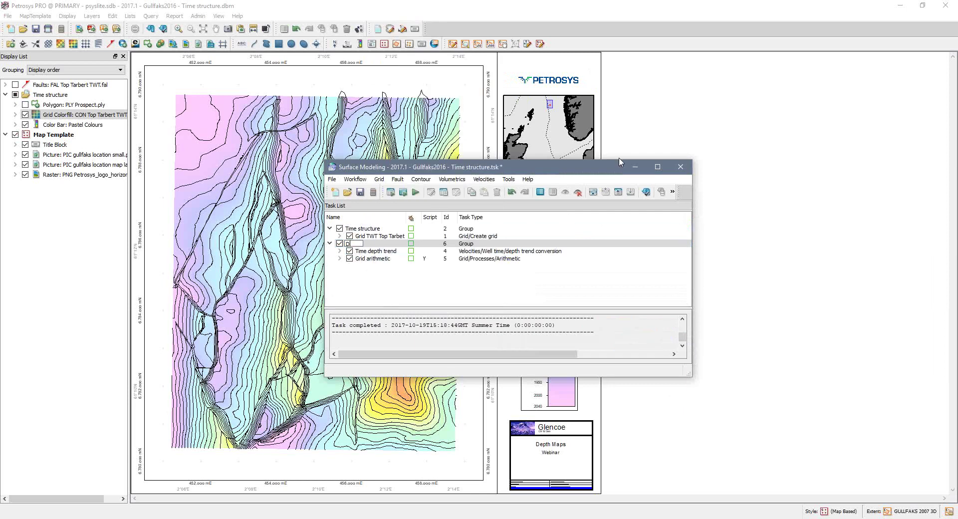
{"action": "type", "text": "epth conversion"}
{"action": "left_click", "coordinate": [390, 276]}
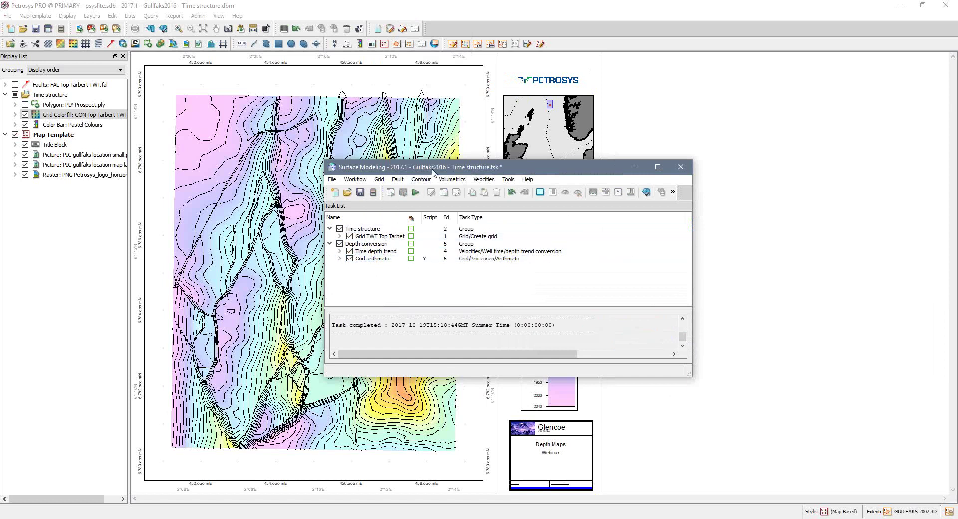
Run the Depth conversion group of tasks, allowing Top Tarbet Depth Wells.gri to be overwritten
{"action": "left_click_drag", "start_coordinate": [433, 172], "coordinate": [598, 173]}
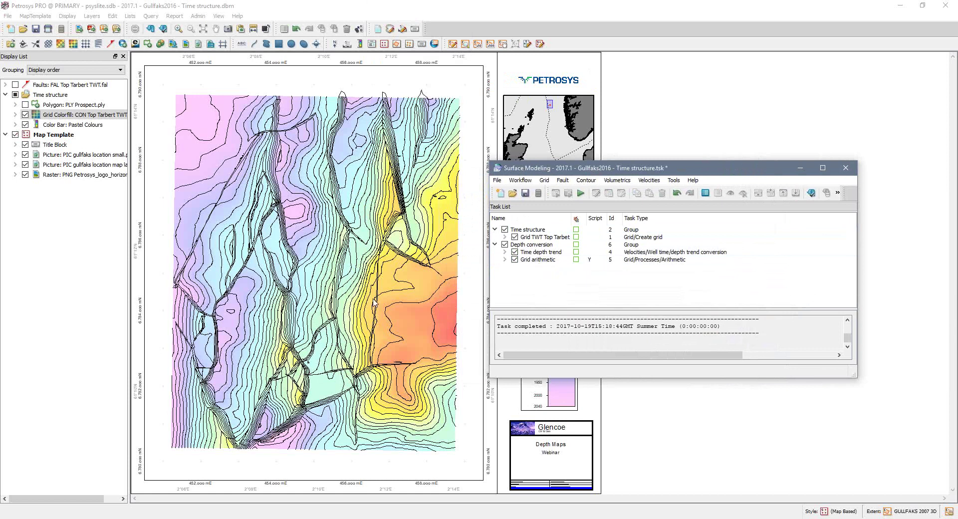
{"action": "left_click", "coordinate": [539, 245]}
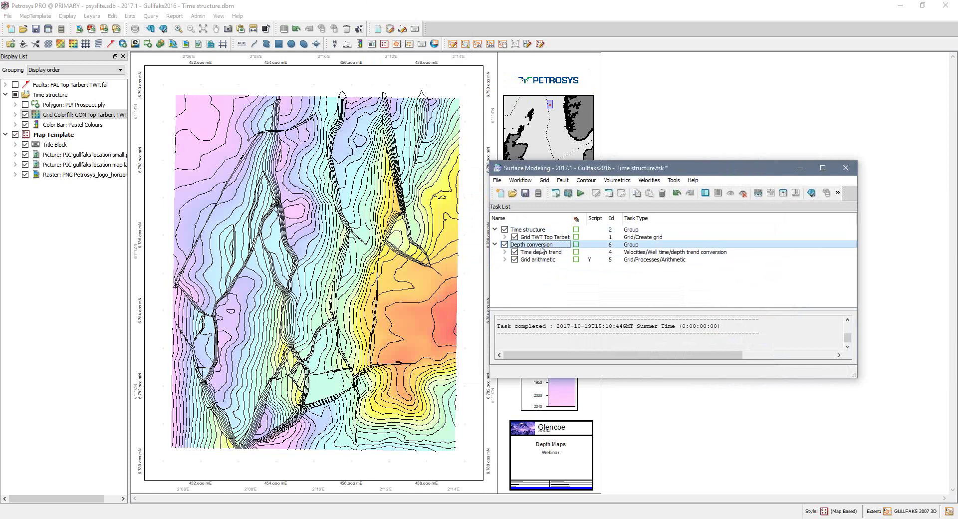
{"action": "left_click", "coordinate": [580, 193]}
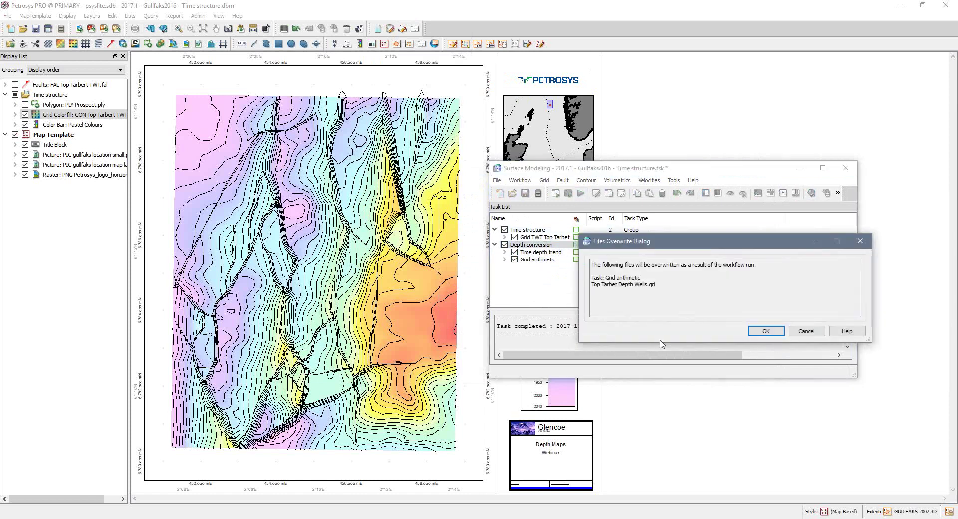
{"action": "left_click", "coordinate": [765, 331]}
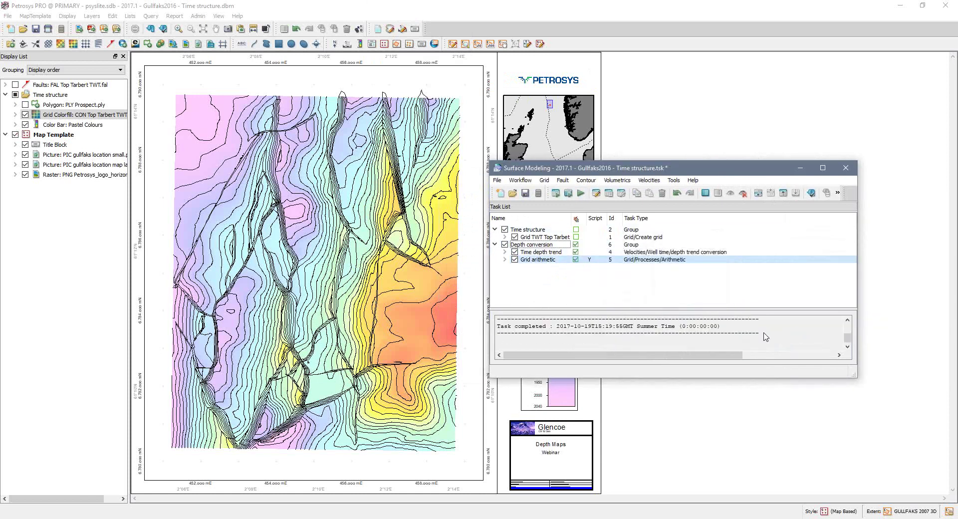
Hide the Time structure layers and display Top Tarbet Depth Wells.gri as a contoured colorfill grid with the Pastel Colours gradient
{"action": "left_click", "coordinate": [27, 248]}
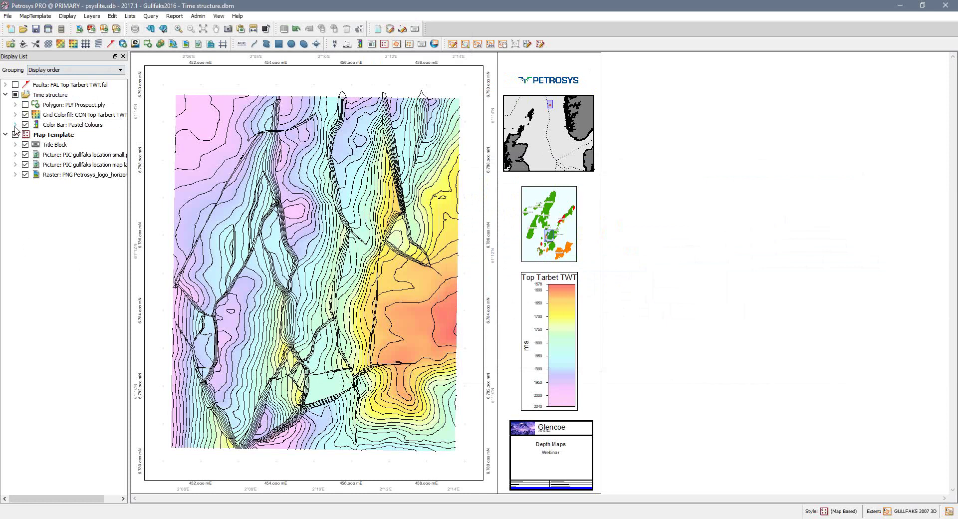
{"action": "left_click", "coordinate": [16, 96]}
{"action": "left_click", "coordinate": [73, 45]}
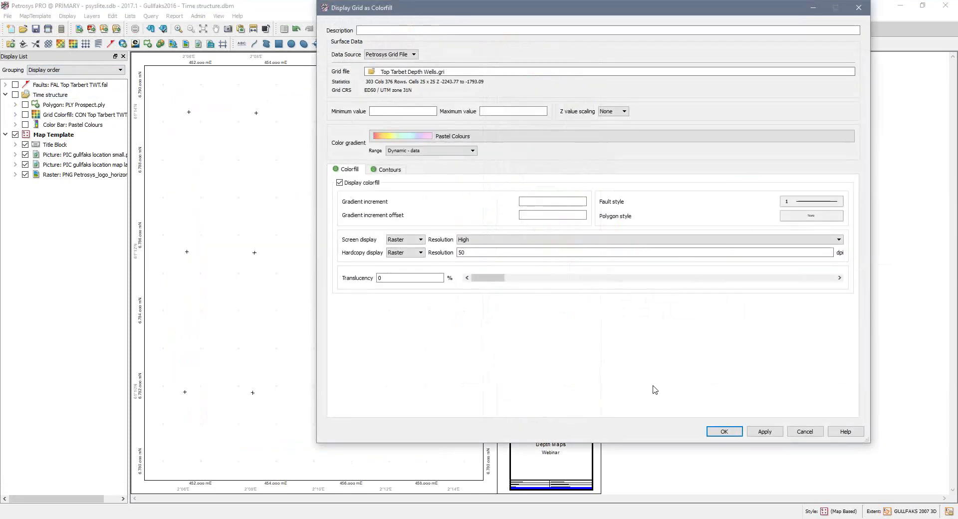
{"action": "left_click", "coordinate": [725, 432]}
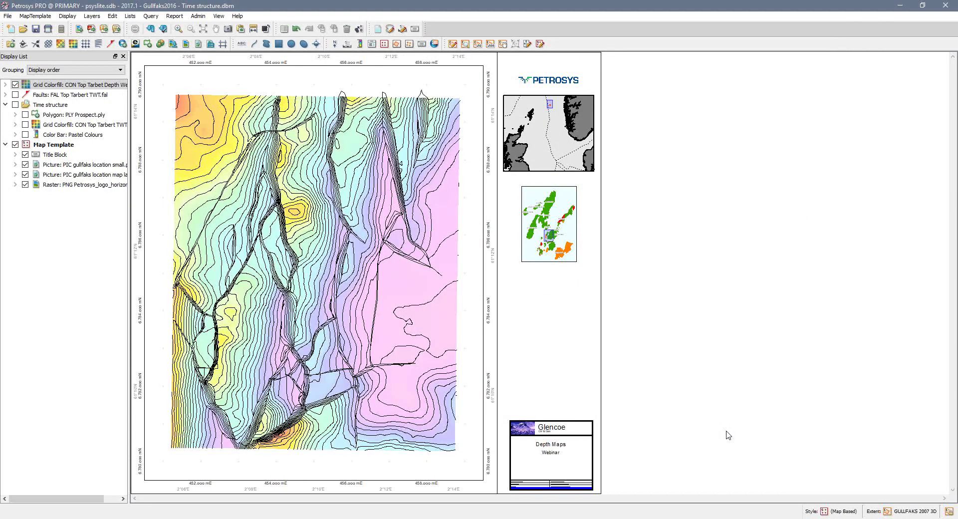
Change the depth grid's color gradient to Pastel Colours - Inverted
{"action": "double_click", "coordinate": [100, 85]}
{"action": "left_click", "coordinate": [574, 137]}
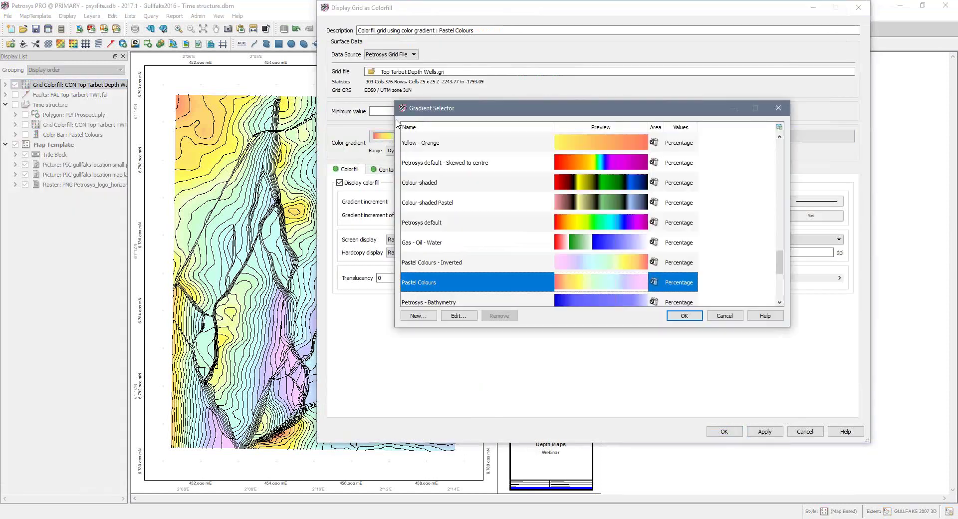
{"action": "left_click", "coordinate": [602, 268]}
{"action": "left_click", "coordinate": [684, 315]}
{"action": "left_click", "coordinate": [724, 431]}
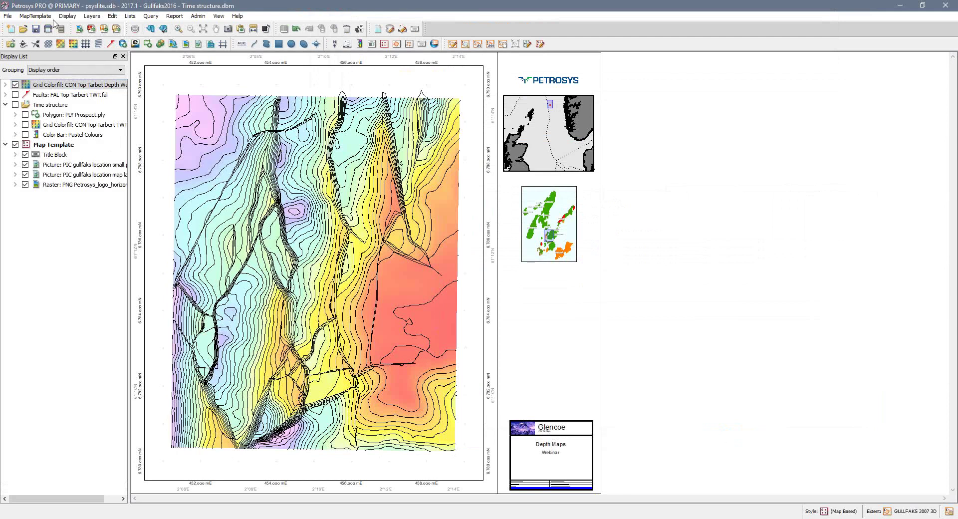
Add a vertical color bar titled "Top Tarbet Depth" and place it between the location map and the title block
{"action": "left_click", "coordinate": [67, 16]}
{"action": "mouse_move", "coordinate": [105, 294]}
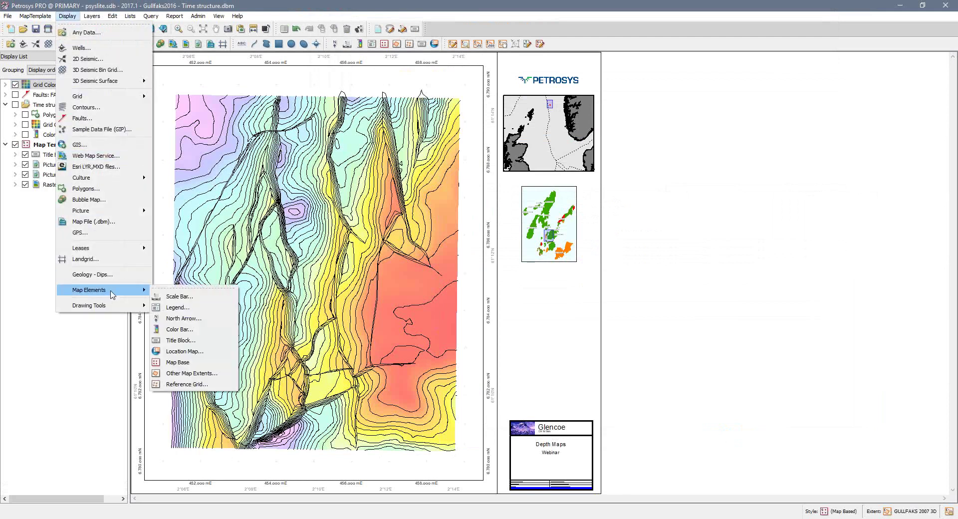
{"action": "left_click", "coordinate": [174, 329]}
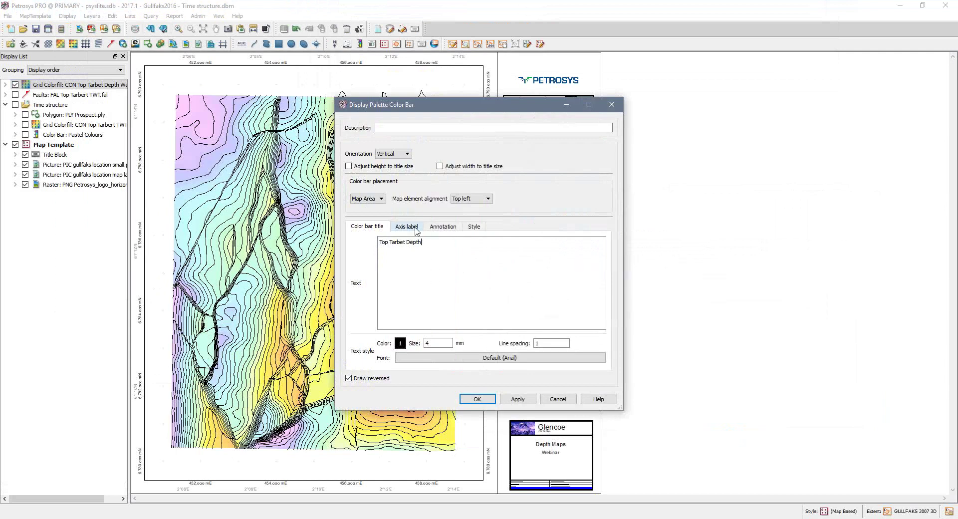
{"action": "left_click", "coordinate": [465, 398]}
{"action": "mouse_move", "coordinate": [172, 148]}
{"action": "left_mouse_down"}
{"action": "mouse_move", "coordinate": [487, 290]}
{"action": "mouse_move", "coordinate": [535, 342]}
{"action": "left_mouse_up"}
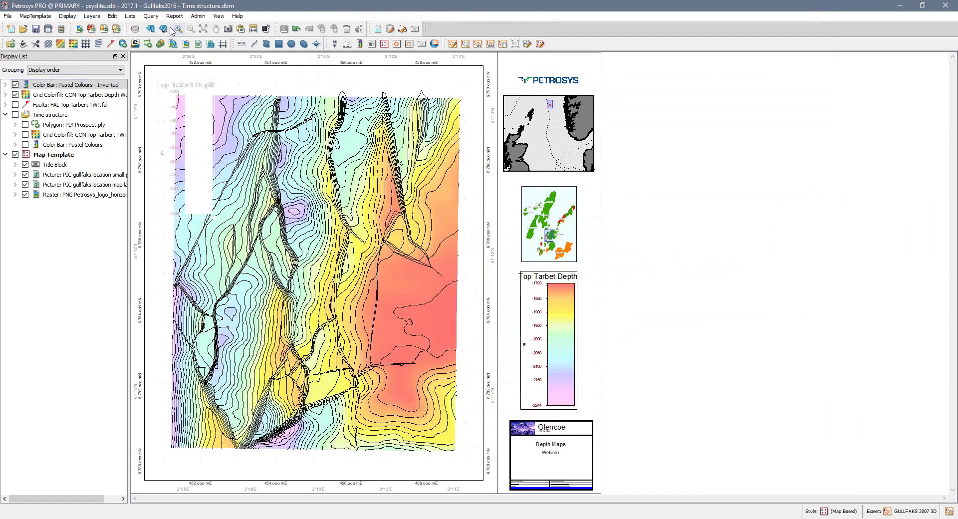
Group the inverted color bar and the depth grid colorfill layers under the name "Depth map"
{"action": "right_click", "coordinate": [76, 87]}
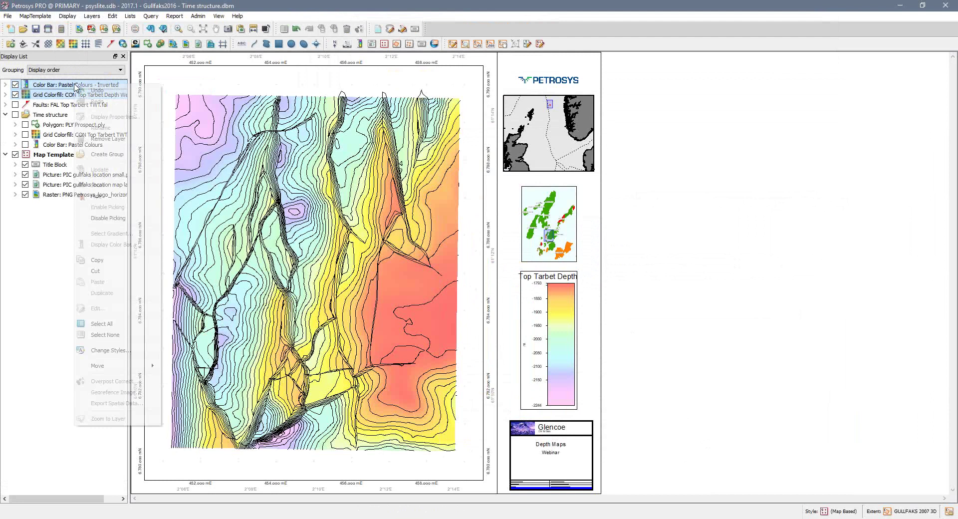
{"action": "left_click", "coordinate": [132, 155]}
{"action": "type", "text": "Depth"}
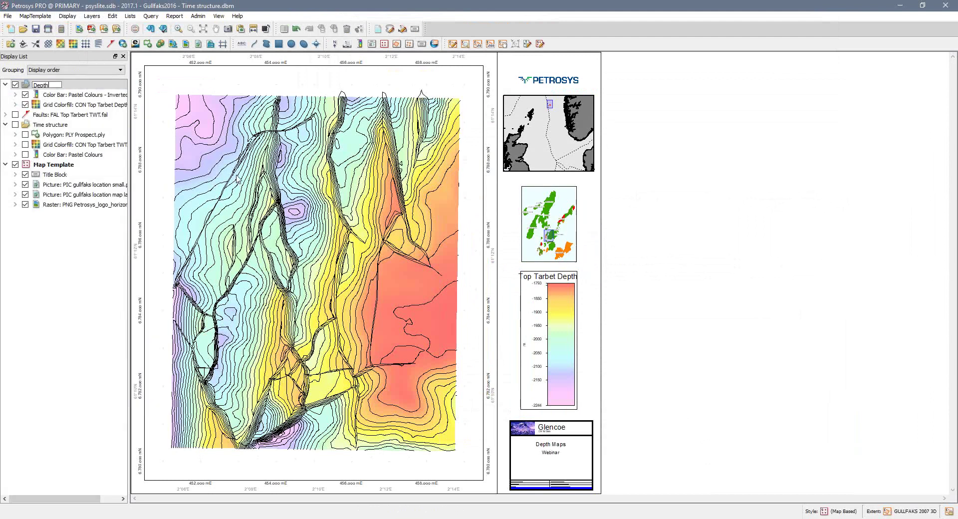
{"action": "type", "text": " map"}
{"action": "left_click", "coordinate": [27, 234]}
Move the Top Tarbert TWT faults layer into the Depth map group and turn on its display
{"action": "left_click", "coordinate": [69, 114]}
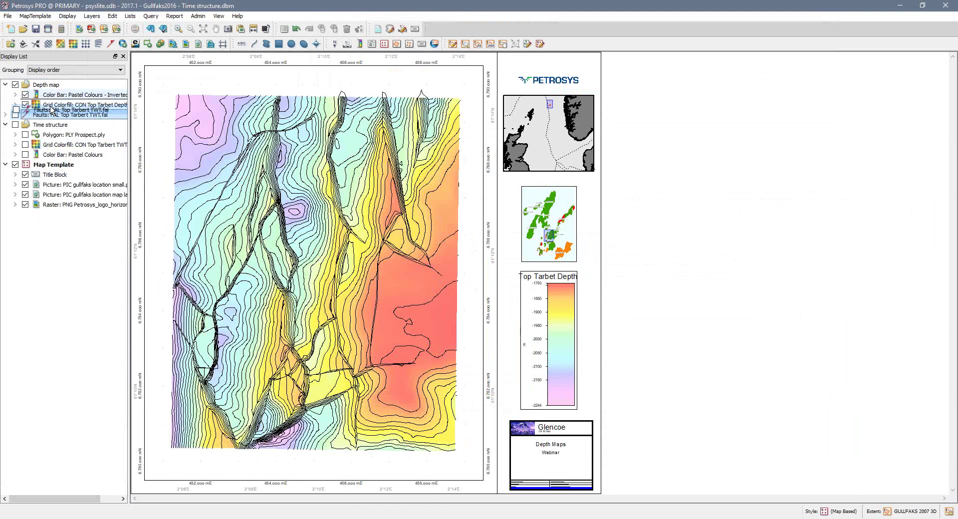
{"action": "mouse_move", "coordinate": [56, 81]}
{"action": "left_mouse_down"}
{"action": "mouse_move", "coordinate": [56, 117]}
{"action": "mouse_move", "coordinate": [46, 83]}
{"action": "left_mouse_up"}
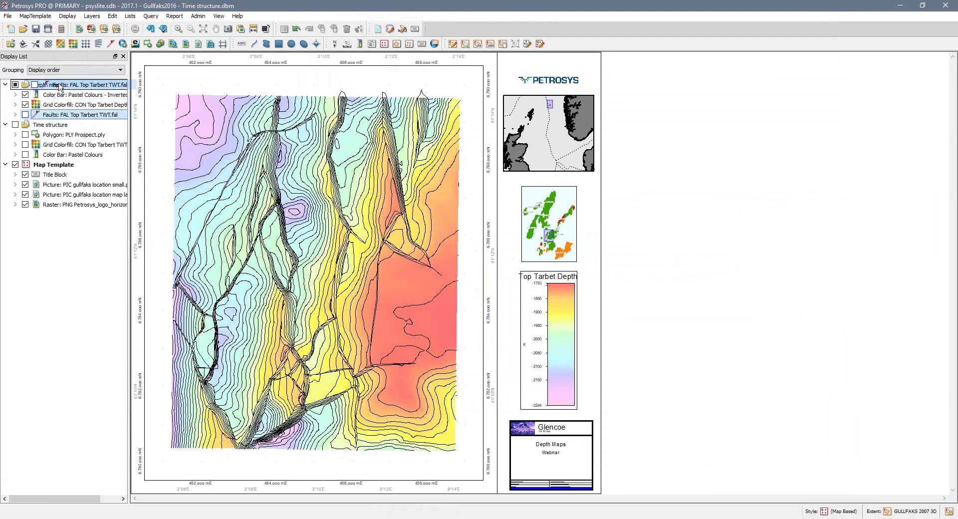
{"action": "left_click_drag", "start_coordinate": [73, 85], "coordinate": [74, 85]}
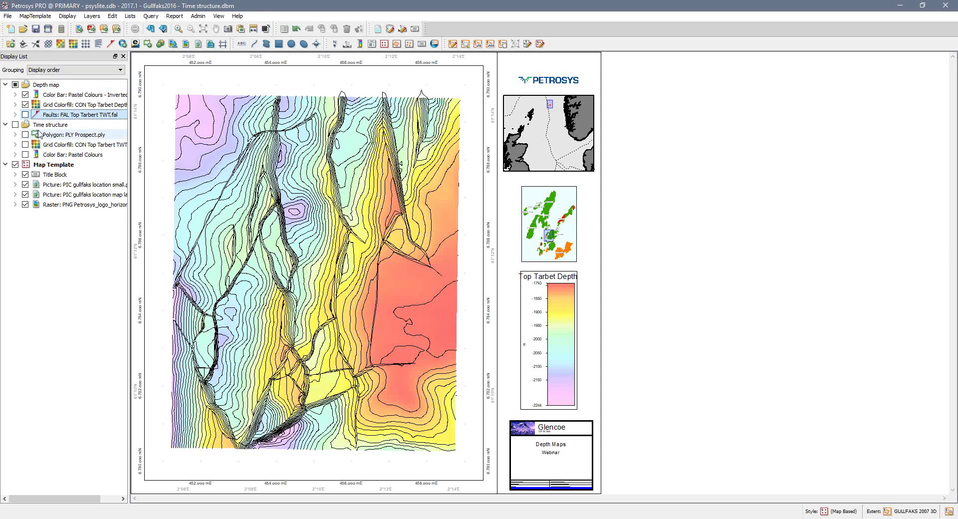
{"action": "left_click_drag", "start_coordinate": [47, 117], "coordinate": [31, 88]}
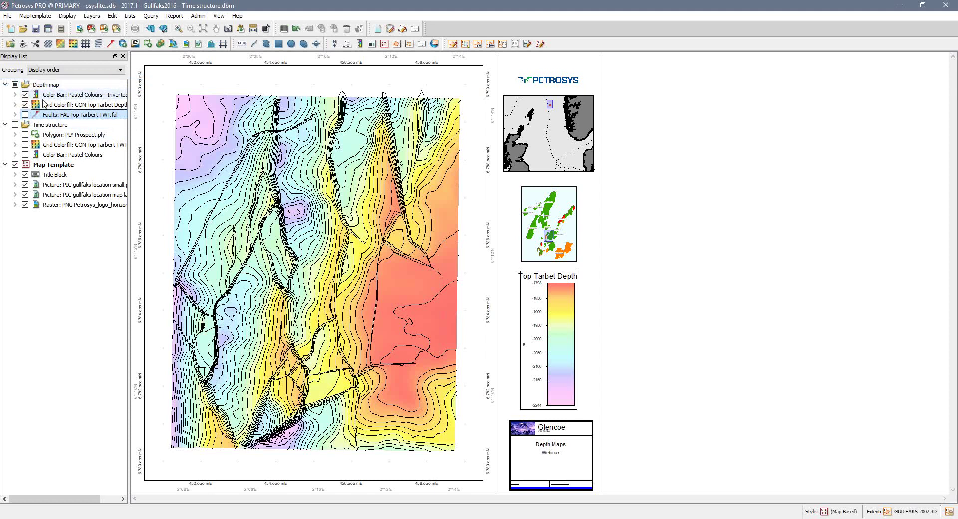
{"action": "left_click", "coordinate": [24, 116]}
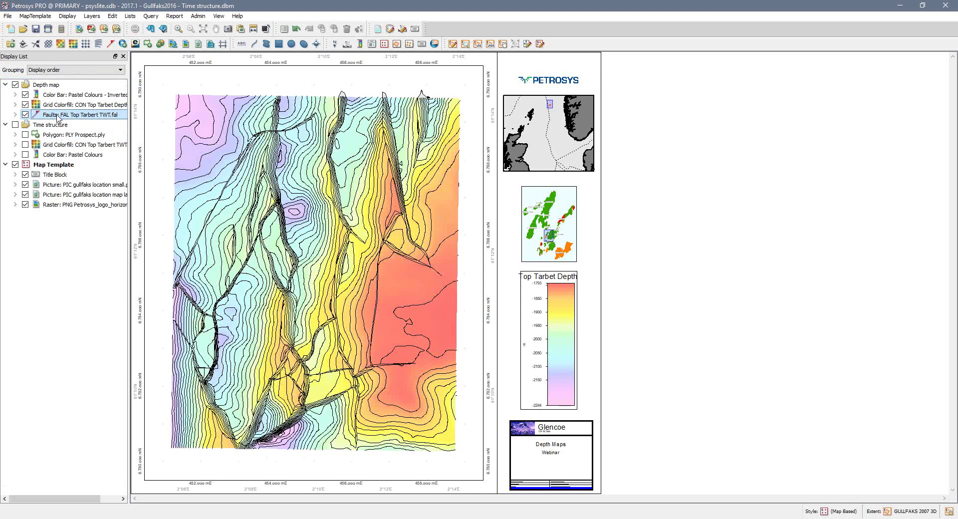
{"action": "left_click_drag", "start_coordinate": [65, 116], "coordinate": [65, 97]}
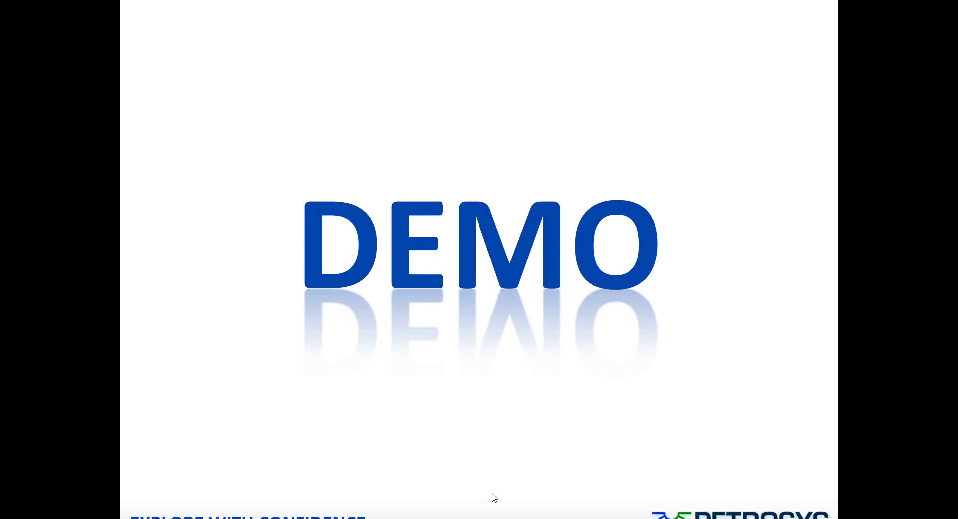
{"action": "left_click", "coordinate": [494, 497]}
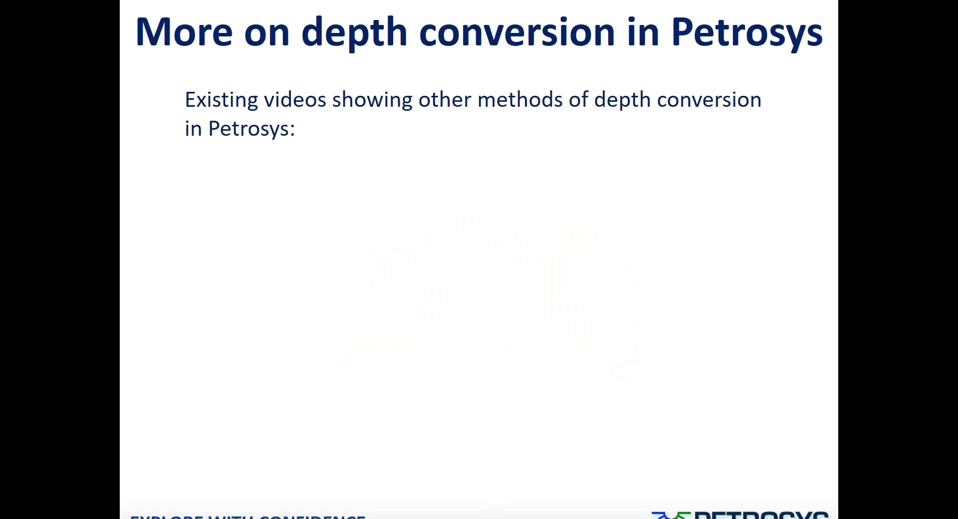
{"action": "key", "text": "Right"}
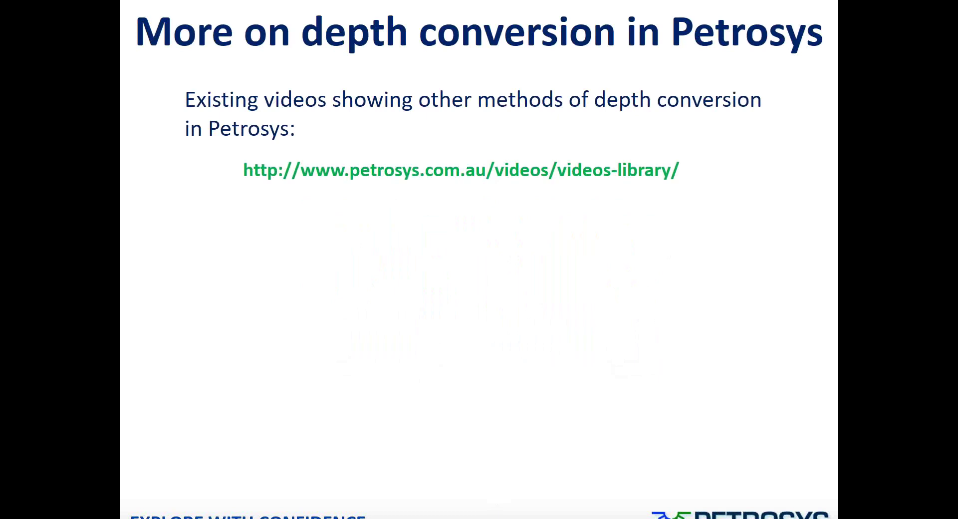
{"action": "key", "text": "Right"}
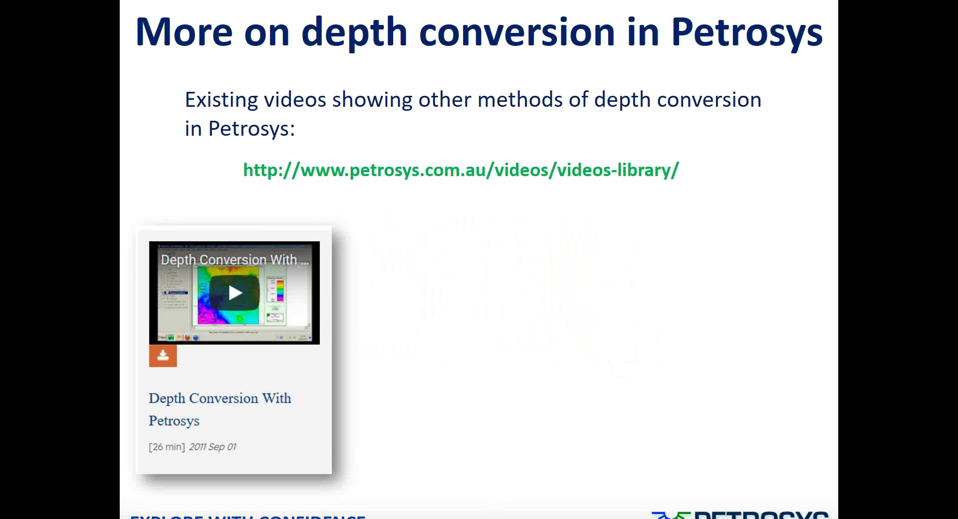